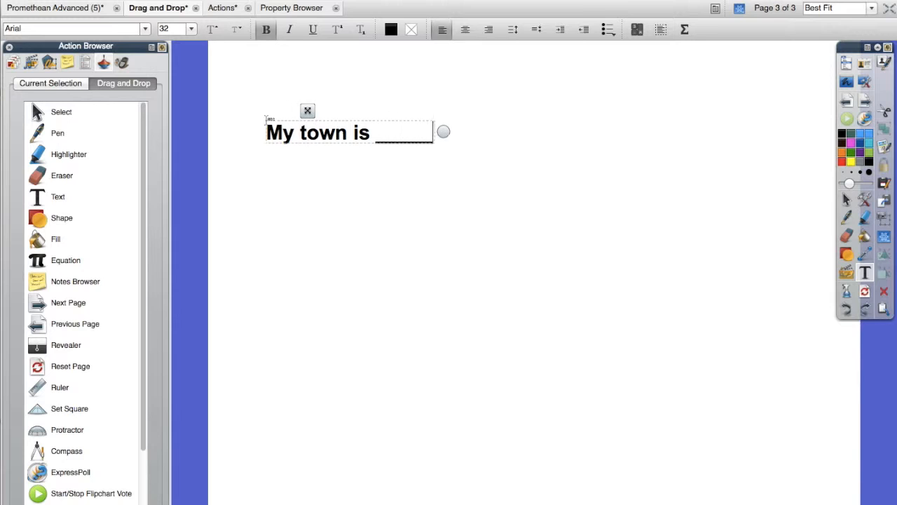
# - End the "My town is" sentence's blank with a period and add the line "My state is" with an underscore blank and period
pyautogui.write('.')
pyautogui.press('Return')
pyautogui.write('My')
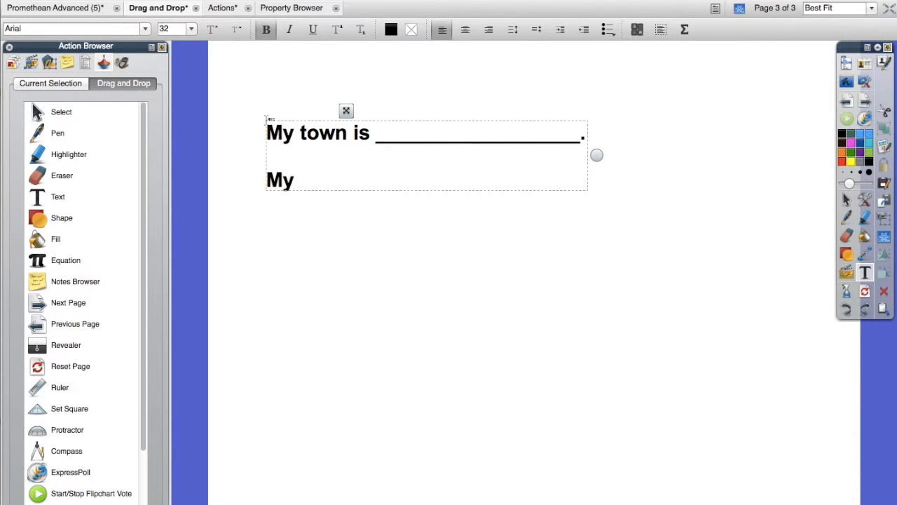
pyautogui.write(' state is ___________________')
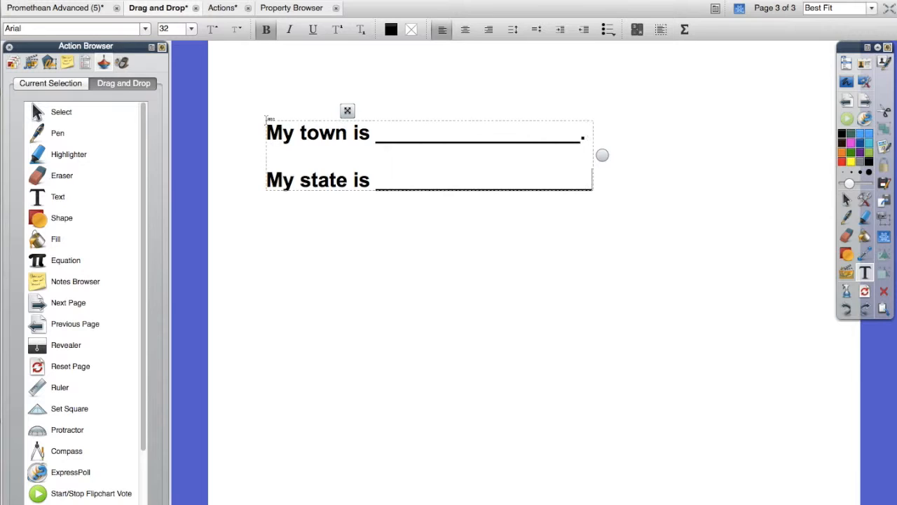
pyautogui.press('BackSpace')
pyautogui.write('.')
pyautogui.press('Return')
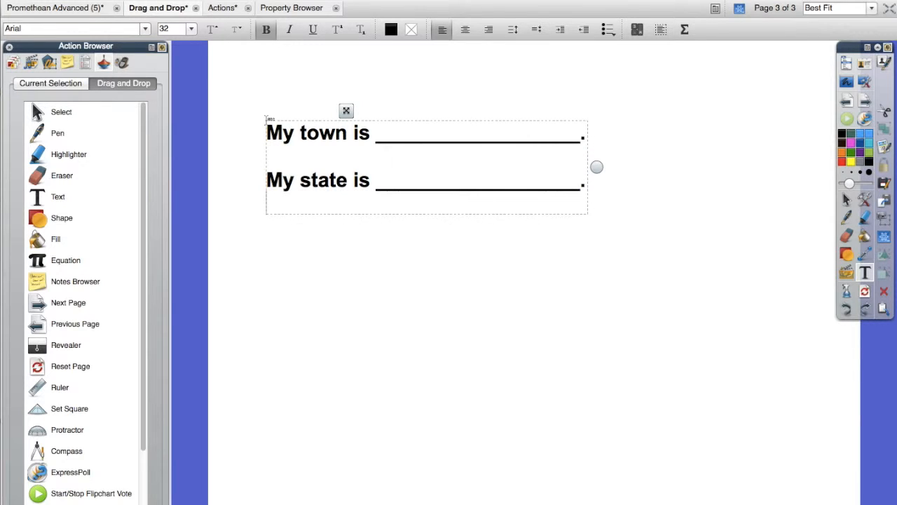
# - Add the lines "My country is" and "My planet is", each followed by an underscore blank and a period
pyautogui.write('My cou')
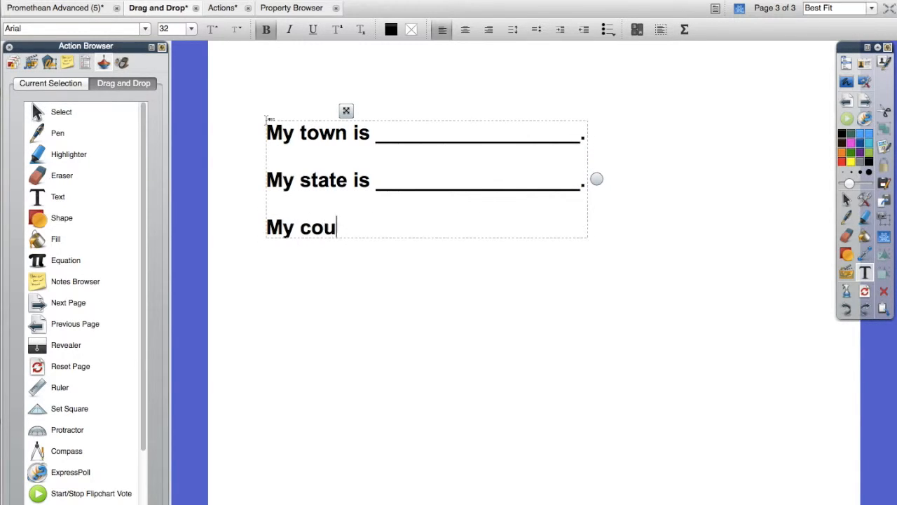
pyautogui.write('ntry is ________________')
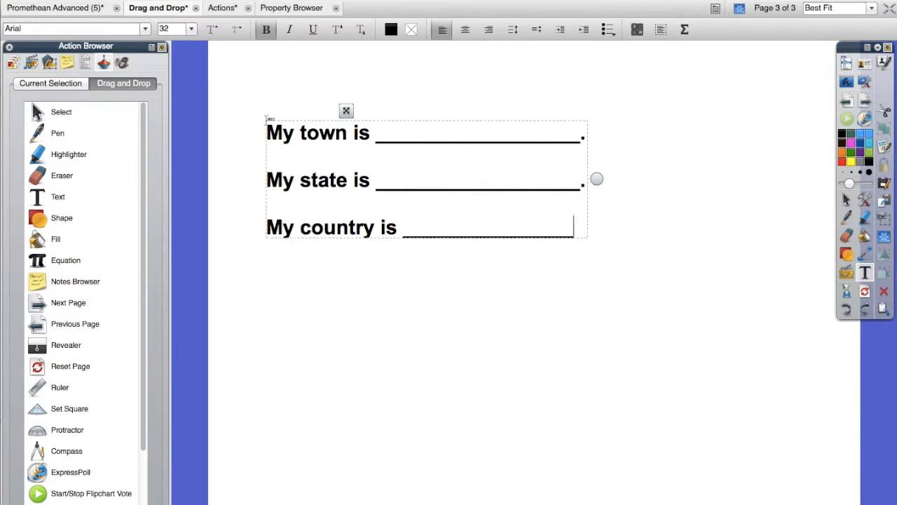
pyautogui.write('.')
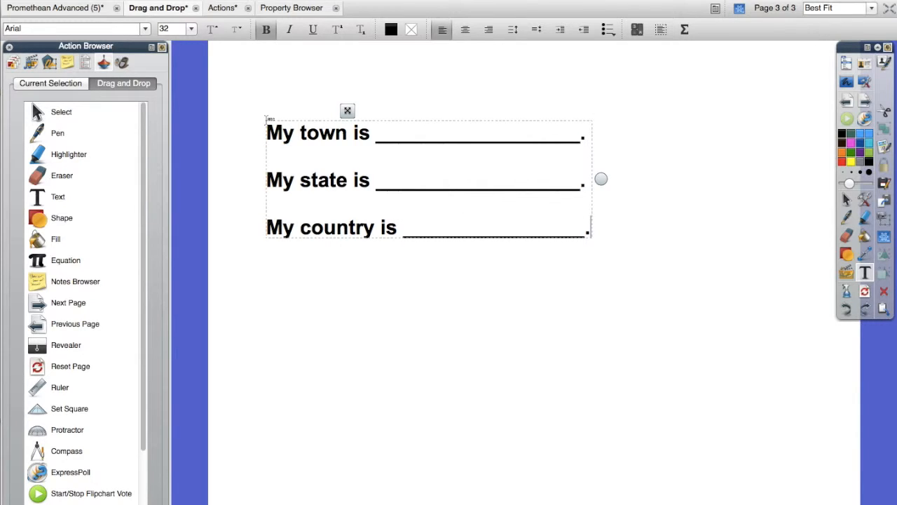
pyautogui.press('Return')
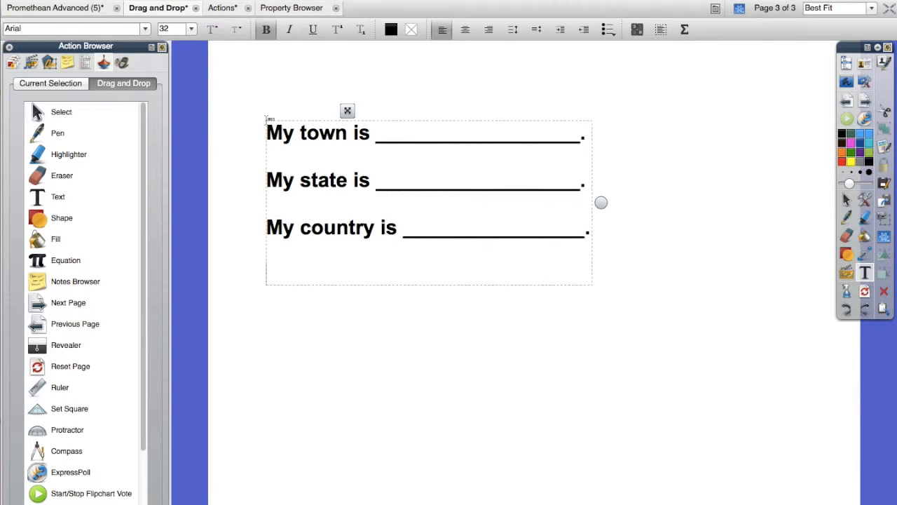
pyautogui.write('My planet is')
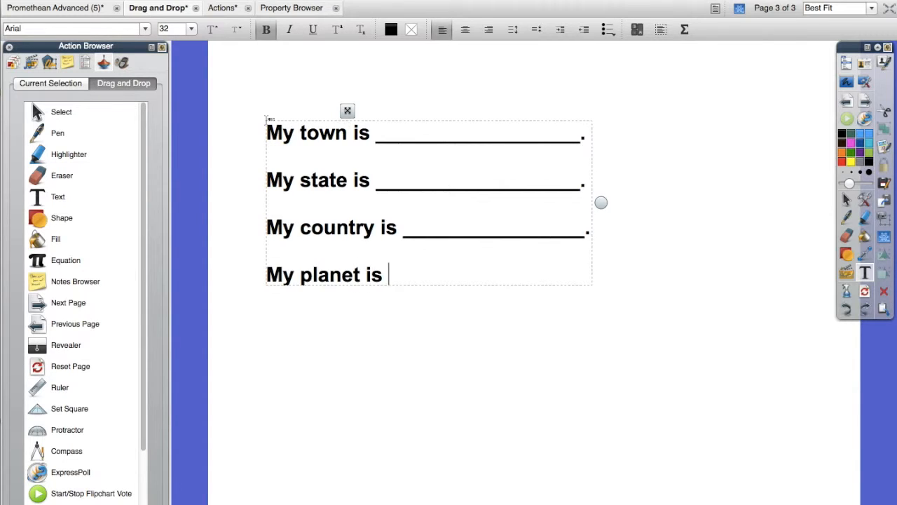
pyautogui.write(' ___________________.')
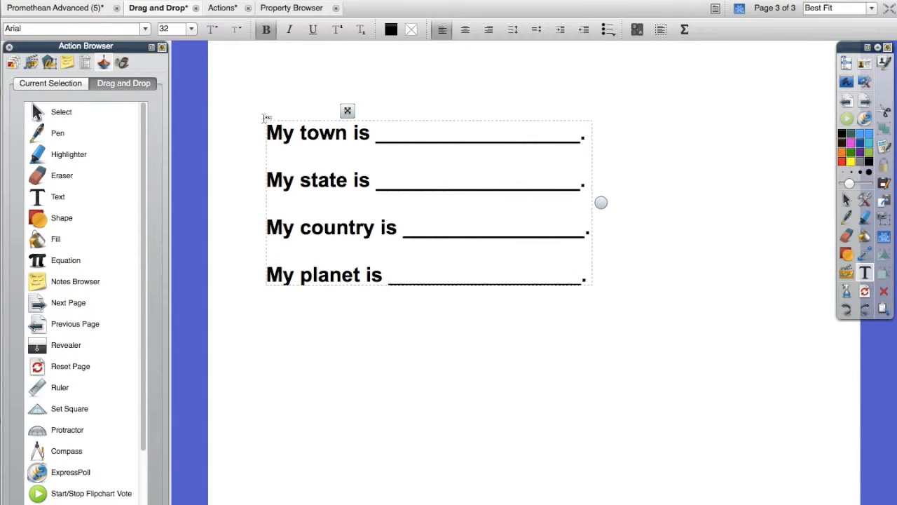
# - Change "town" to "town/city" in the first sentence and shorten its blank to line up with the others
pyautogui.click(352, 133)
pyautogui.write('/city')
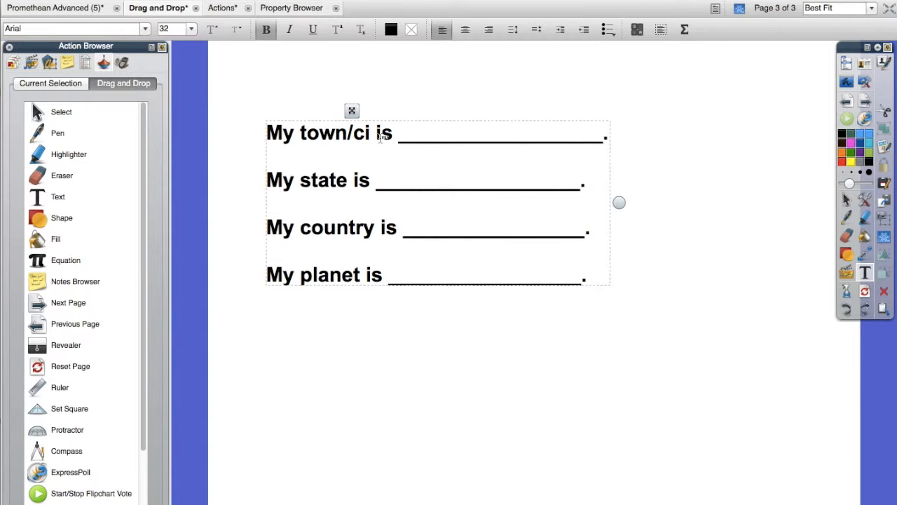
pyautogui.click(585, 140)
pyautogui.press('BackSpace')
pyautogui.press('BackSpace')
pyautogui.press('BackSpace')
# - Shorten the country sentence's blank slightly and move the whole text block to the lower half of the page
pyautogui.press('BackSpace')
pyautogui.write('.')
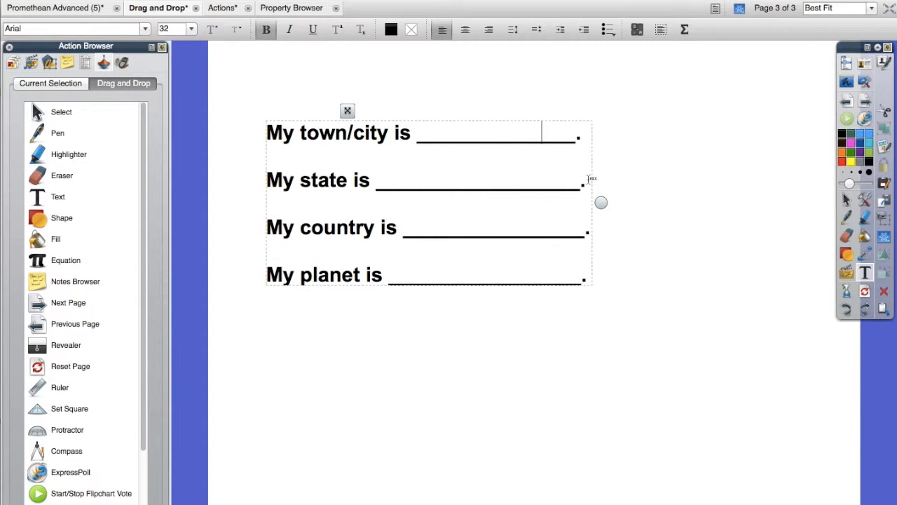
pyautogui.click(595, 236)
pyautogui.press('BackSpace')
pyautogui.press('BackSpace')
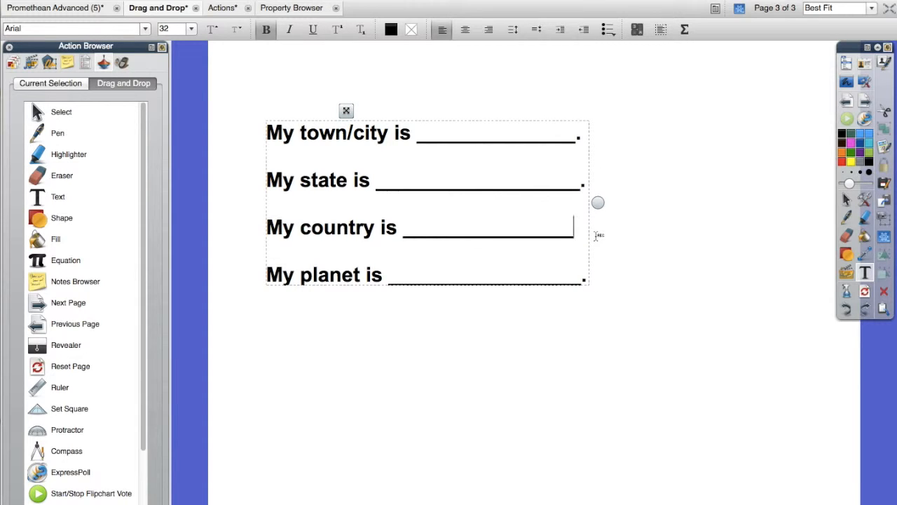
pyautogui.click(653, 256)
pyautogui.moveTo(411, 170); pyautogui.dragTo(405, 362)
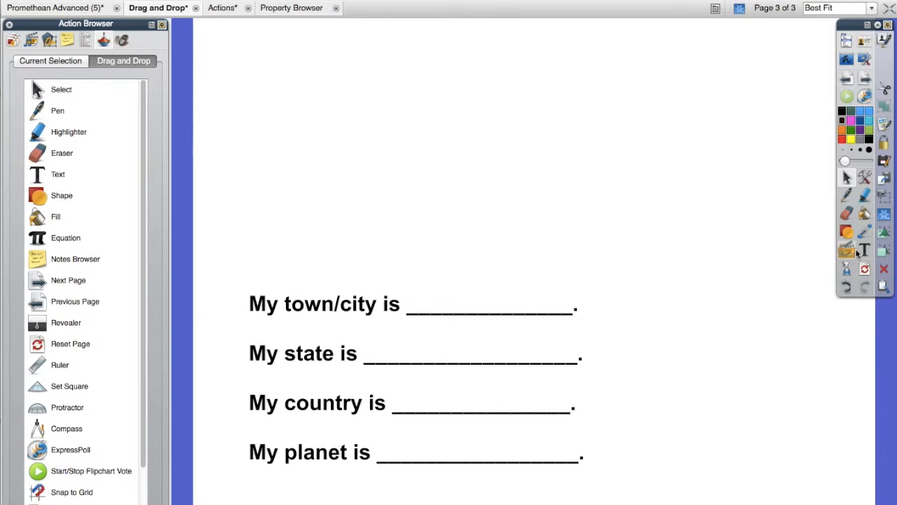
# - Roll up the main toolbox and place Select, Pen and Eraser action icons side by side below the sentences, near the page's lower right
pyautogui.click(878, 26)
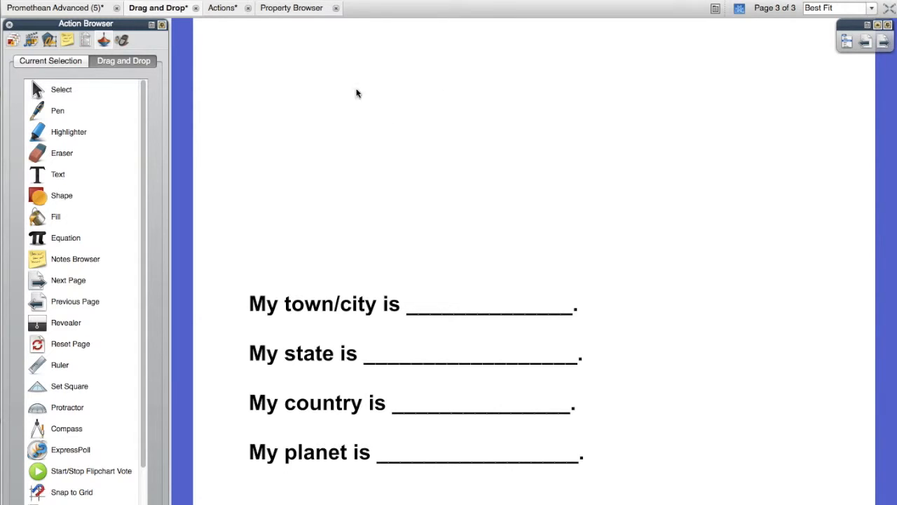
pyautogui.click(36, 90)
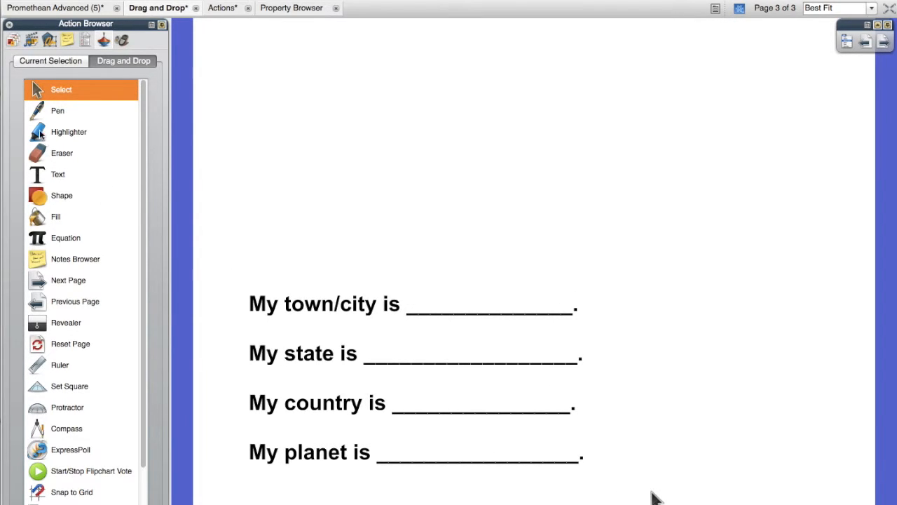
pyautogui.click(37, 112)
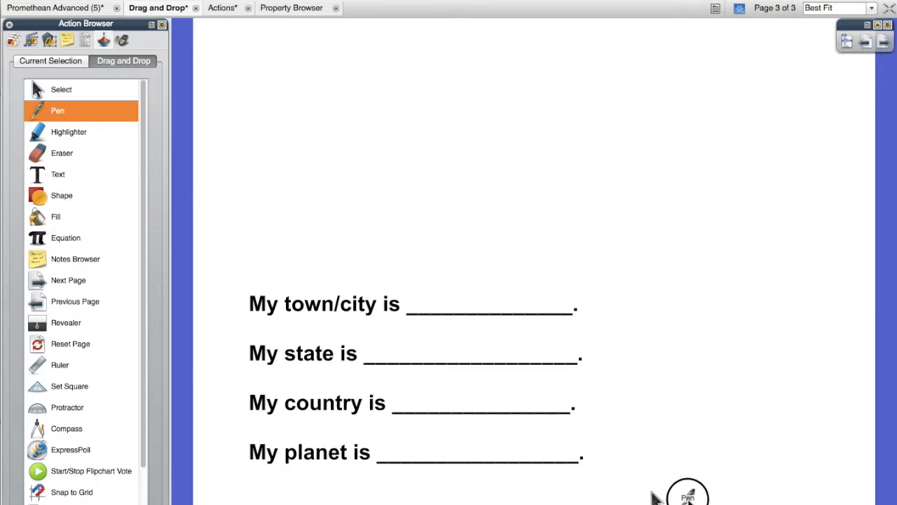
pyautogui.moveTo(46, 155)
pyautogui.mouseDown()
pyautogui.moveTo(690, 365)
pyautogui.moveTo(721, 497)
pyautogui.mouseUp()
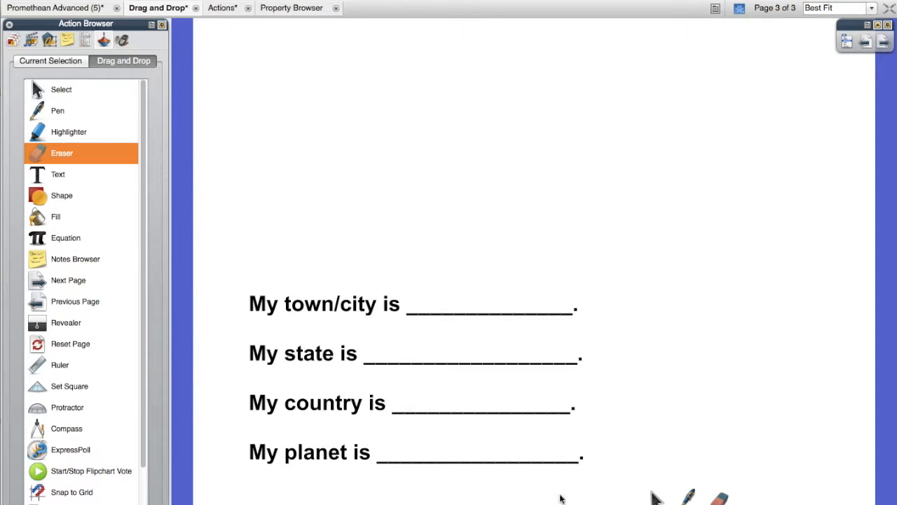
# - Test the page's action icons by handwriting "Decatur" on the town/city blank with the Pen, erasing it and returning to Select
pyautogui.click(690, 497)
pyautogui.moveTo(417, 290)
pyautogui.mouseDown()
pyautogui.moveTo(417, 310)
pyautogui.moveTo(426, 291)
pyautogui.moveTo(420, 308)
pyautogui.moveTo(453, 310)
pyautogui.moveTo(468, 296)
pyautogui.moveTo(464, 307)
pyautogui.moveTo(477, 314)
pyautogui.moveTo(499, 301)
pyautogui.moveTo(490, 300)
pyautogui.moveTo(525, 314)
pyautogui.mouseUp()
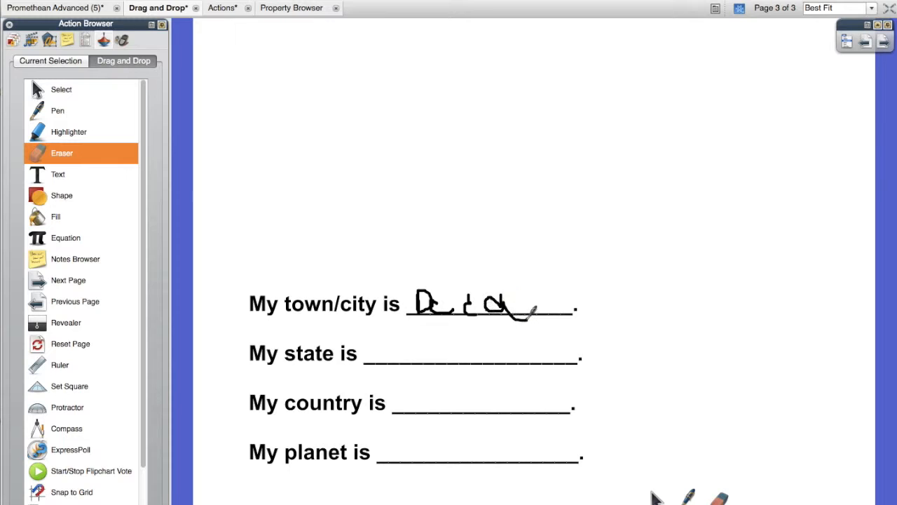
pyautogui.moveTo(527, 280)
pyautogui.mouseDown()
pyautogui.moveTo(525, 297)
pyautogui.moveTo(543, 294)
pyautogui.moveTo(545, 307)
pyautogui.moveTo(554, 297)
pyautogui.moveTo(560, 307)
pyautogui.moveTo(567, 293)
pyautogui.moveTo(573, 306)
pyautogui.moveTo(585, 290)
pyautogui.mouseUp()
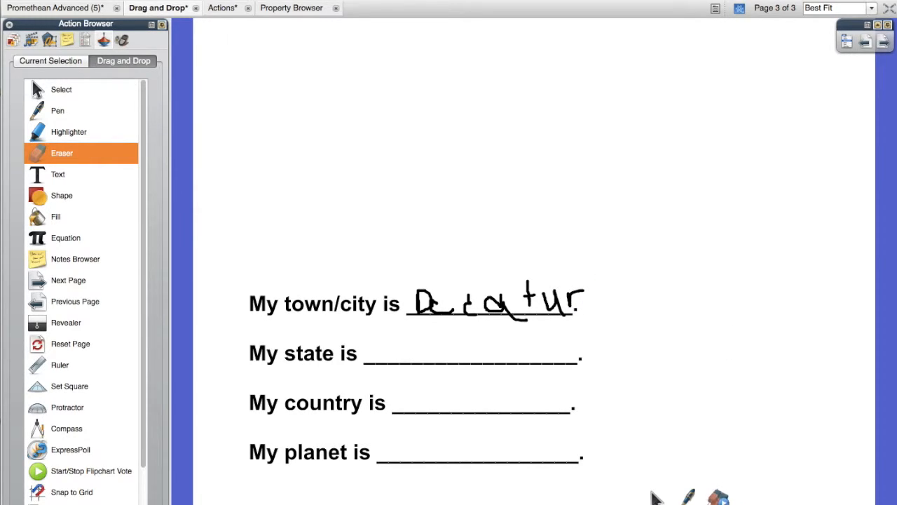
pyautogui.moveTo(596, 288)
pyautogui.mouseDown()
pyautogui.moveTo(445, 304)
pyautogui.moveTo(488, 287)
pyautogui.moveTo(432, 307)
pyautogui.moveTo(423, 286)
pyautogui.moveTo(531, 300)
pyautogui.moveTo(547, 315)
pyautogui.moveTo(559, 296)
pyautogui.moveTo(605, 361)
pyautogui.mouseUp()
pyautogui.click(657, 498)
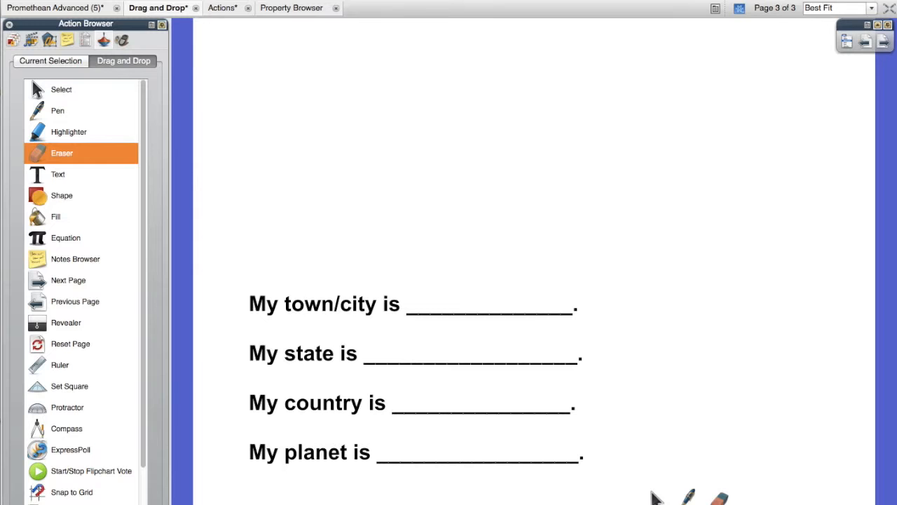
# - Place Start/Stop Flipchart Vote and Reset Page action icons on the page beside the Eraser icon
pyautogui.moveTo(39, 473)
pyautogui.mouseDown()
pyautogui.moveTo(567, 437)
pyautogui.moveTo(759, 487)
pyautogui.moveTo(759, 499)
pyautogui.mouseUp()
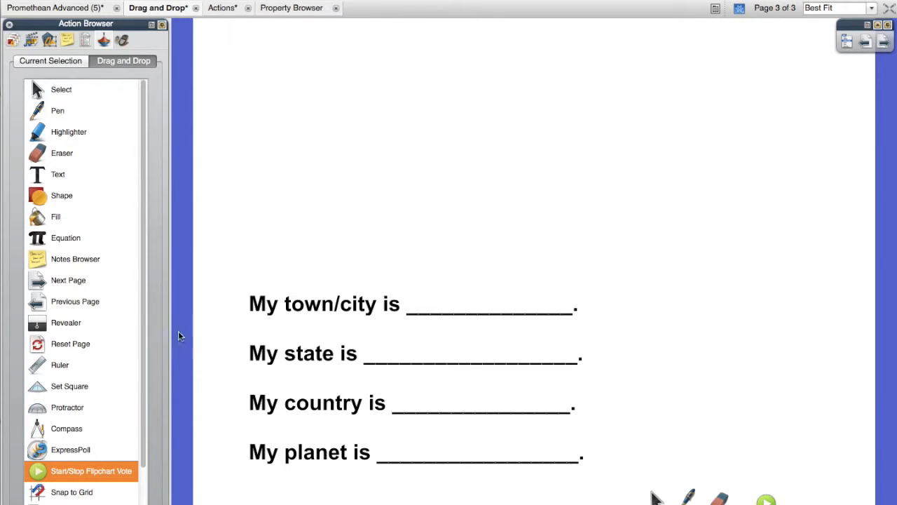
pyautogui.scroll(-2, 145, 294)
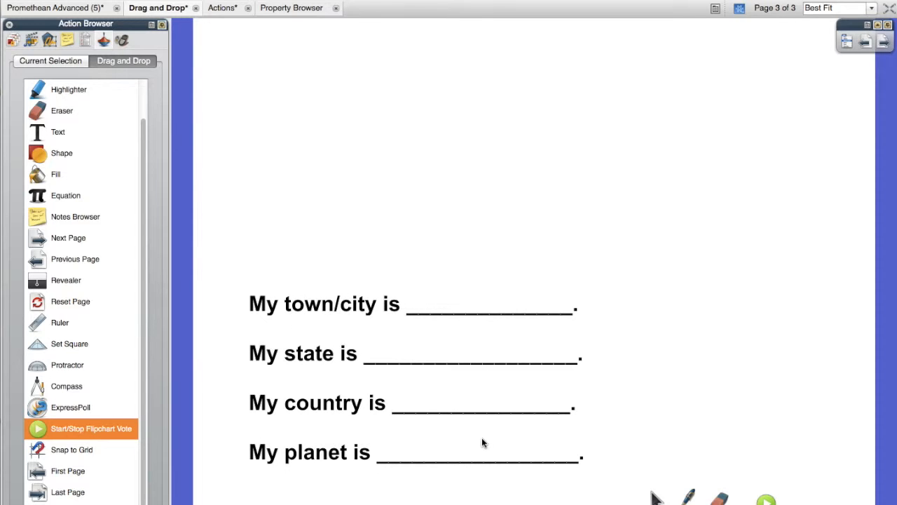
pyautogui.moveTo(38, 303); pyautogui.dragTo(810, 498)
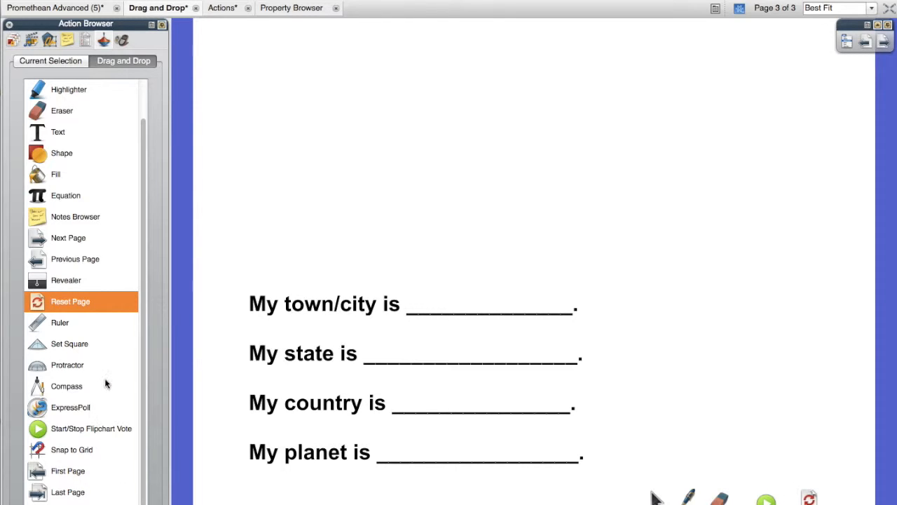
# - Place a Next Page action icon in the page's lower right corner and a Previous Page icon in its lower left corner
pyautogui.scroll(2, 105, 382)
pyautogui.moveTo(80, 278); pyautogui.dragTo(850, 499)
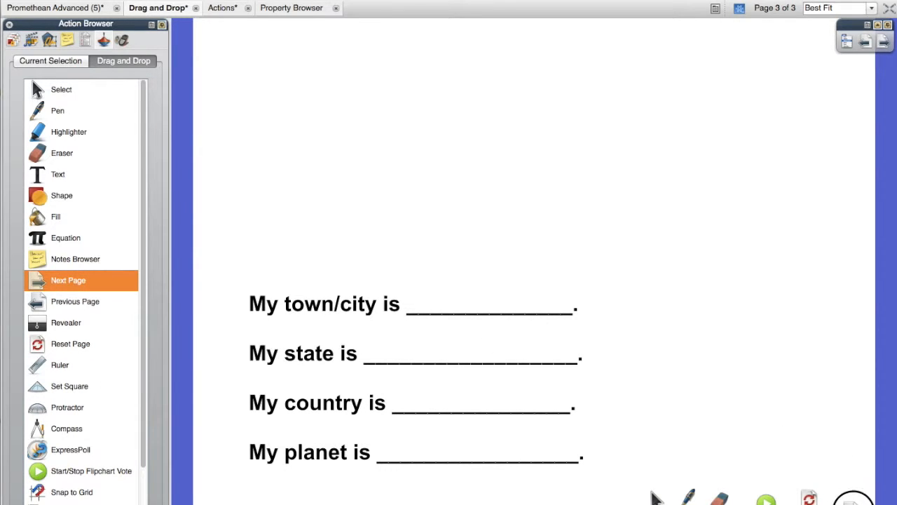
pyautogui.moveTo(36, 307); pyautogui.dragTo(212, 501)
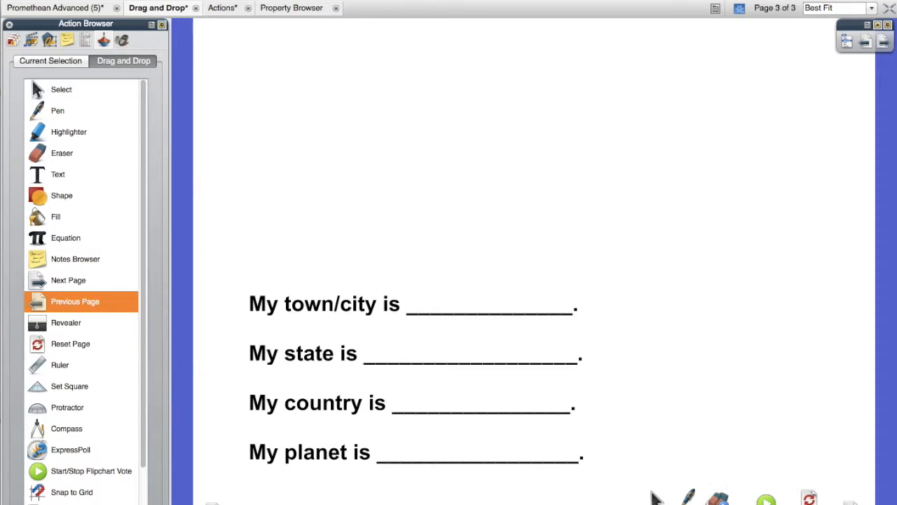
# - Enter design mode and delete the Start/Stop Flipchart Vote icon from the page
pyautogui.click(689, 501)
pyautogui.click(743, 12)
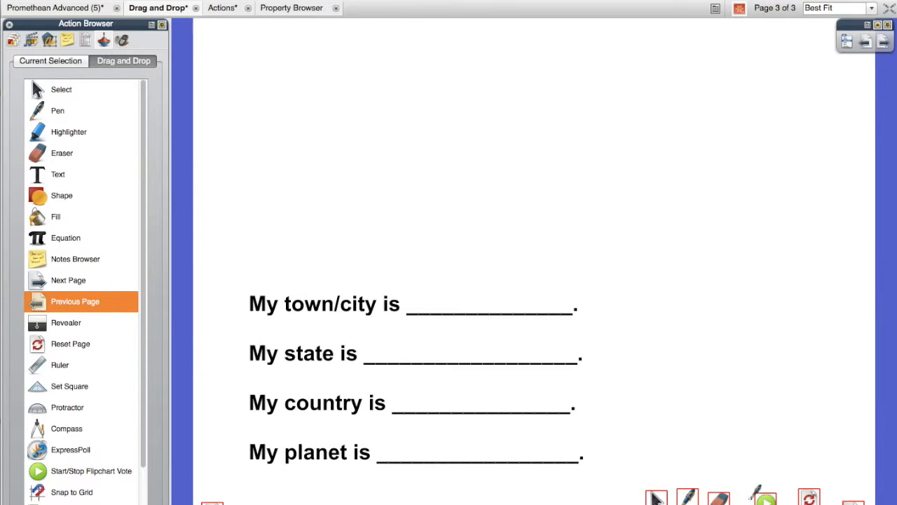
pyautogui.click(736, 11)
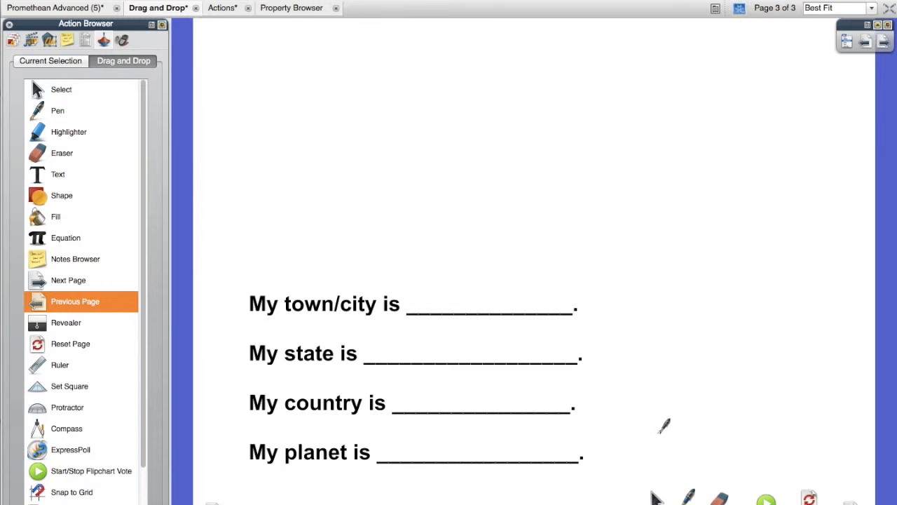
pyautogui.click(742, 11)
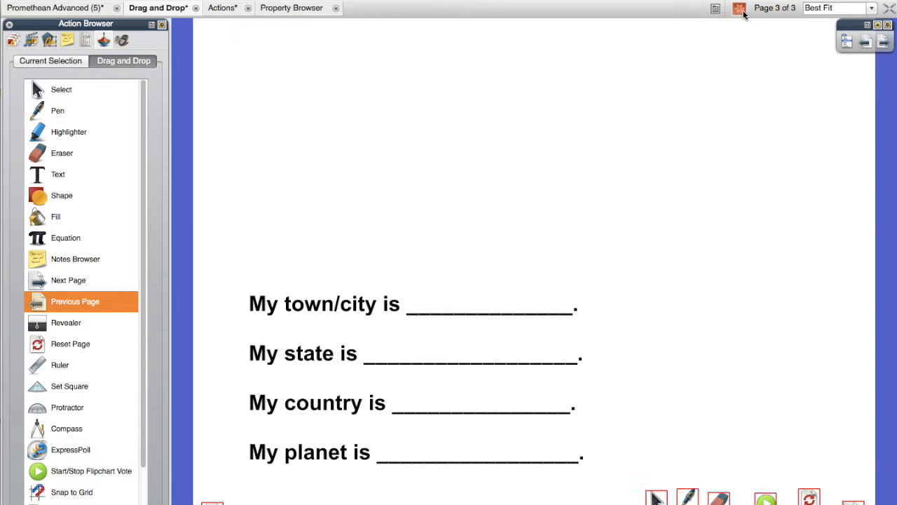
pyautogui.click(766, 501)
pyautogui.press('Delete')
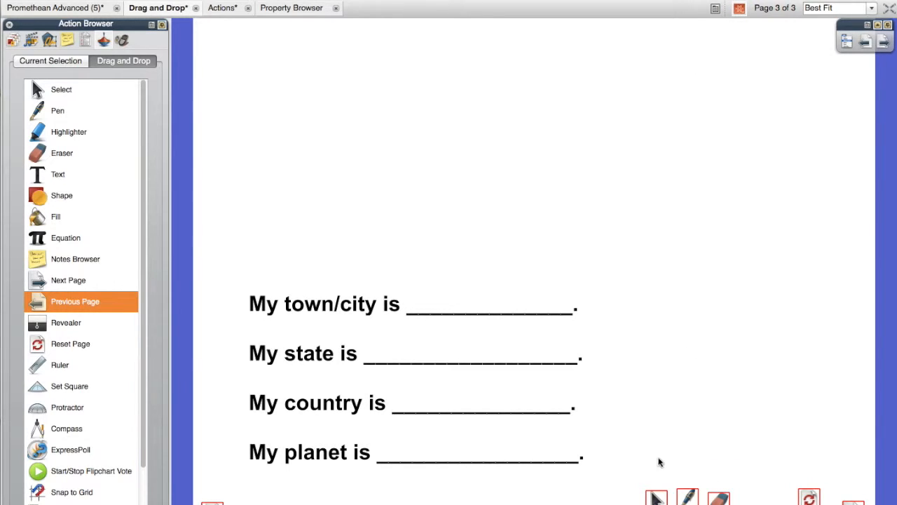
# - Shift the Select, Pen and Eraser icons to the left, move and enlarge the Reset Page icon beside them, and leave design mode
pyautogui.moveTo(655, 497); pyautogui.dragTo(630, 500)
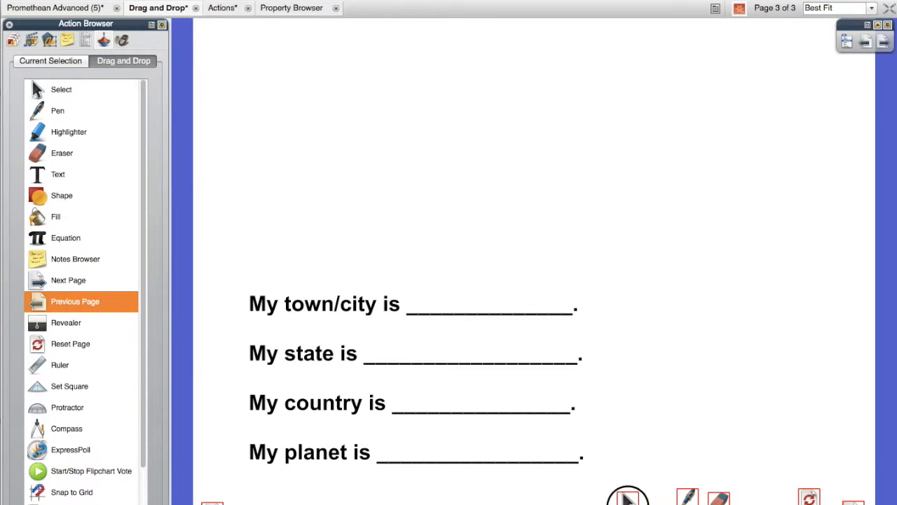
pyautogui.click(690, 497)
pyautogui.moveTo(689, 495); pyautogui.dragTo(661, 501)
pyautogui.moveTo(723, 499); pyautogui.dragTo(691, 500)
pyautogui.click(812, 498)
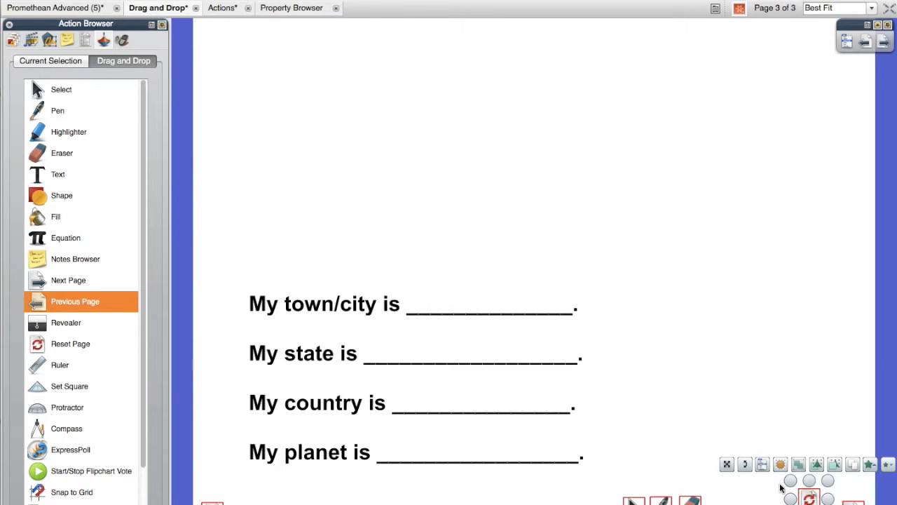
pyautogui.moveTo(826, 504); pyautogui.dragTo(768, 503)
pyautogui.click(737, 381)
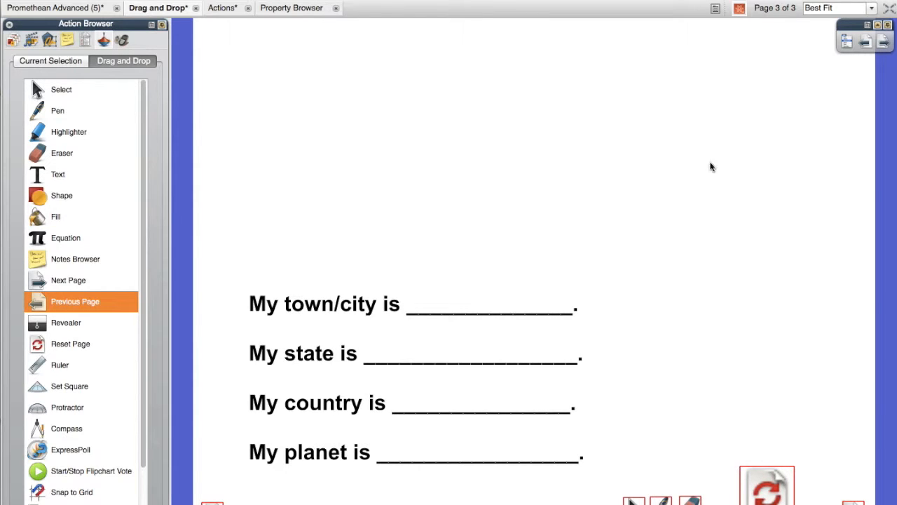
pyautogui.click(740, 8)
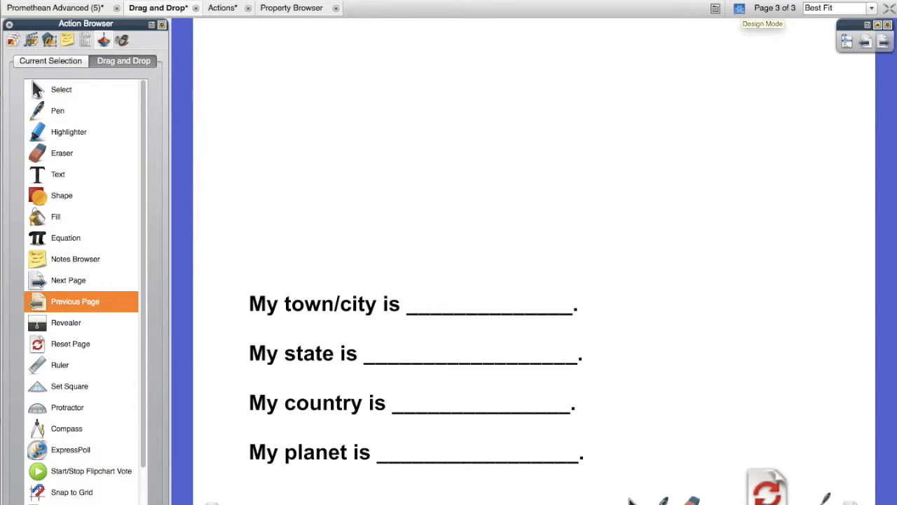
# - Add a fourth page to the flipchart and draw a small red star near its lower left corner
pyautogui.click(887, 44)
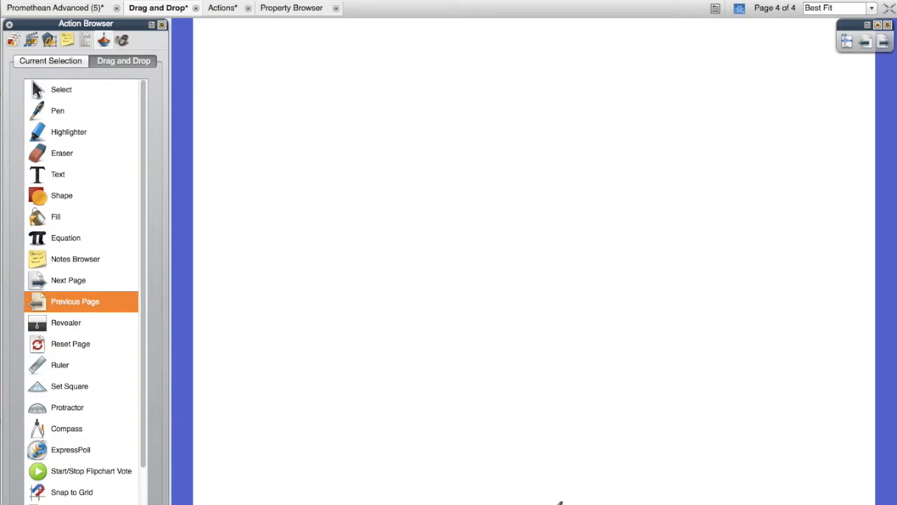
pyautogui.click(877, 25)
pyautogui.click(843, 228)
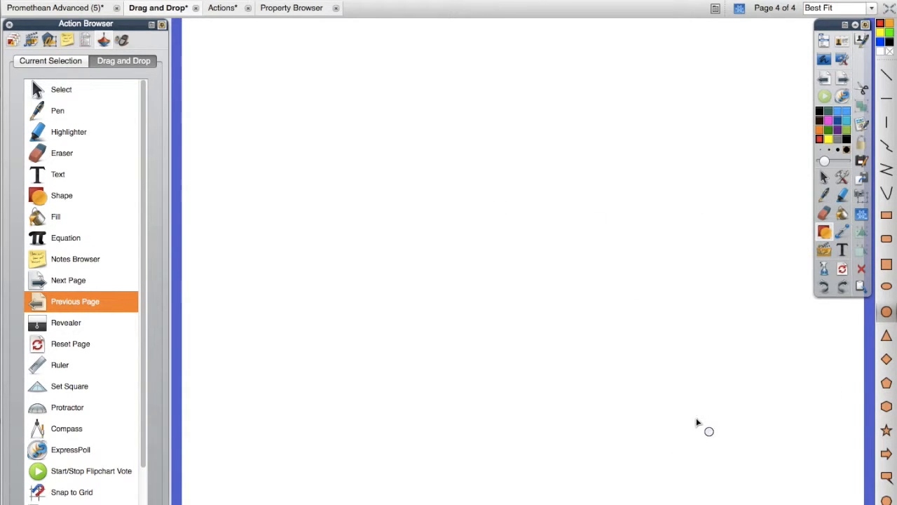
pyautogui.click(886, 429)
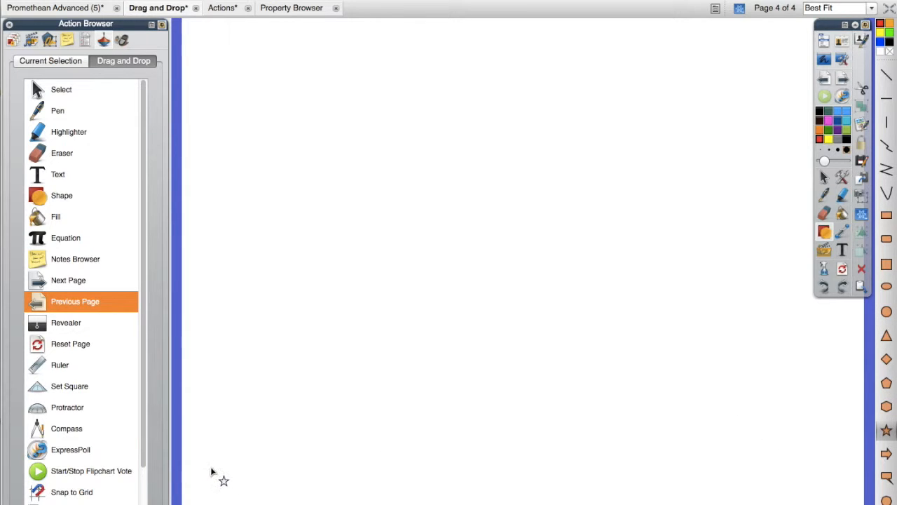
pyautogui.moveTo(212, 472)
pyautogui.mouseDown()
pyautogui.moveTo(223, 490)
pyautogui.moveTo(269, 504)
pyautogui.mouseUp()
pyautogui.click(824, 176)
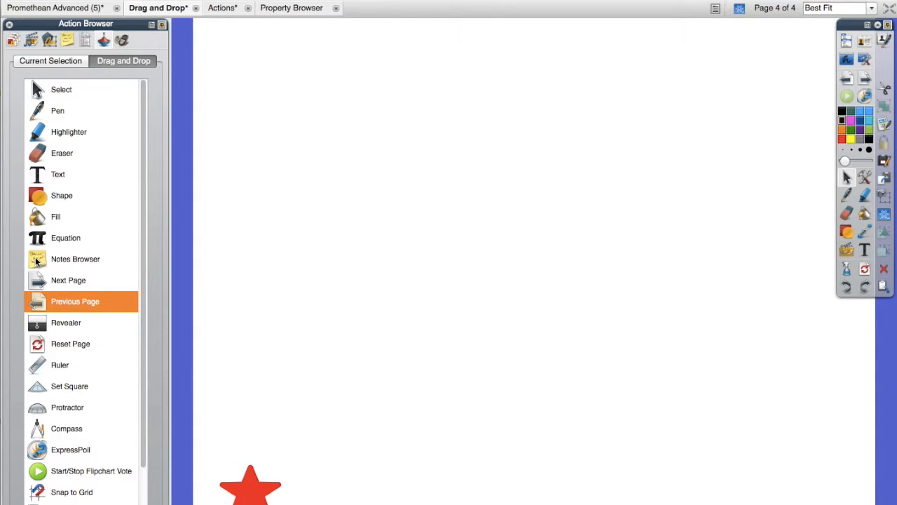
# - Apply the Notes Browser action to the red star and run it to open the page notes for editing
pyautogui.moveTo(37, 261); pyautogui.dragTo(251, 494)
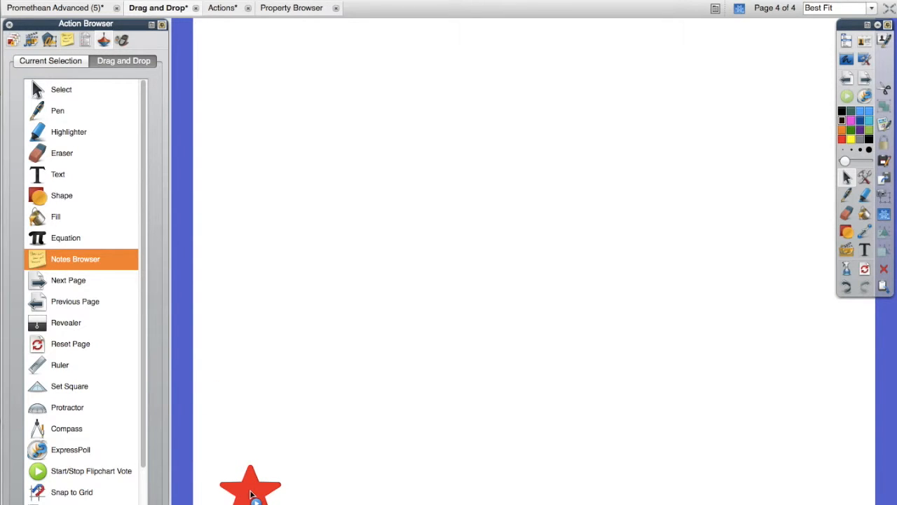
pyautogui.click(251, 494)
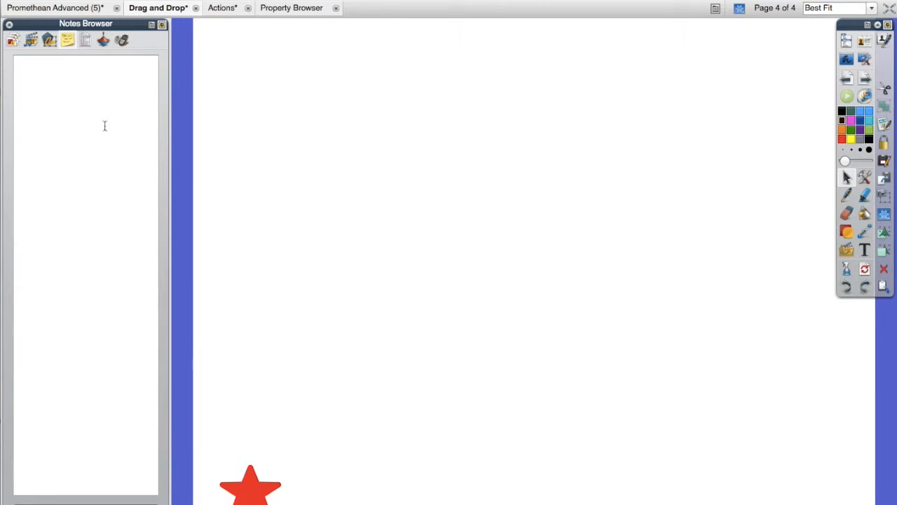
pyautogui.click(100, 98)
# - Enter "Lesson objectives", "Answer Key" and "Tips and Tricks" on separate lines in the page notes, and return to the Action Browser
pyautogui.write('Lesson objectives ')
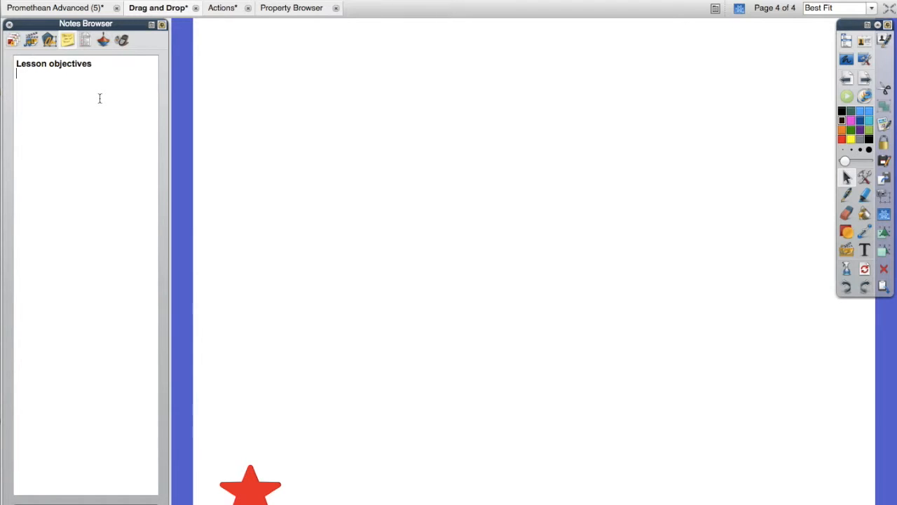
pyautogui.write('Answer Key')
pyautogui.press('Return')
pyautogui.write('Tips and Tricks')
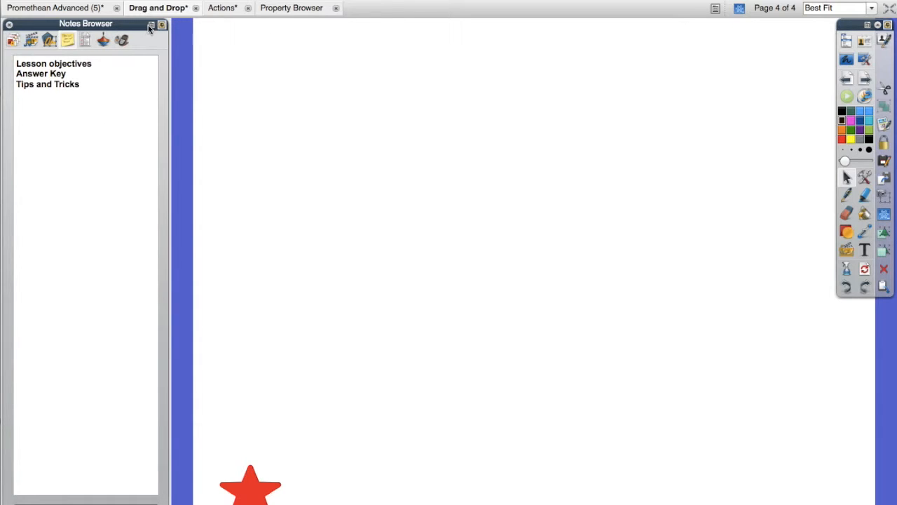
pyautogui.click(103, 41)
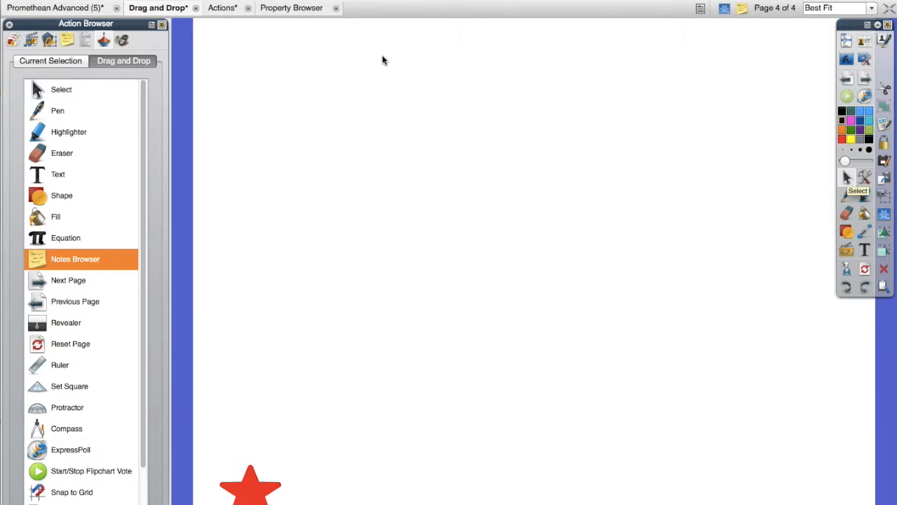
# - Switch to the Actions flipchart, show the actions for the current selection, and add a second page
pyautogui.click(222, 8)
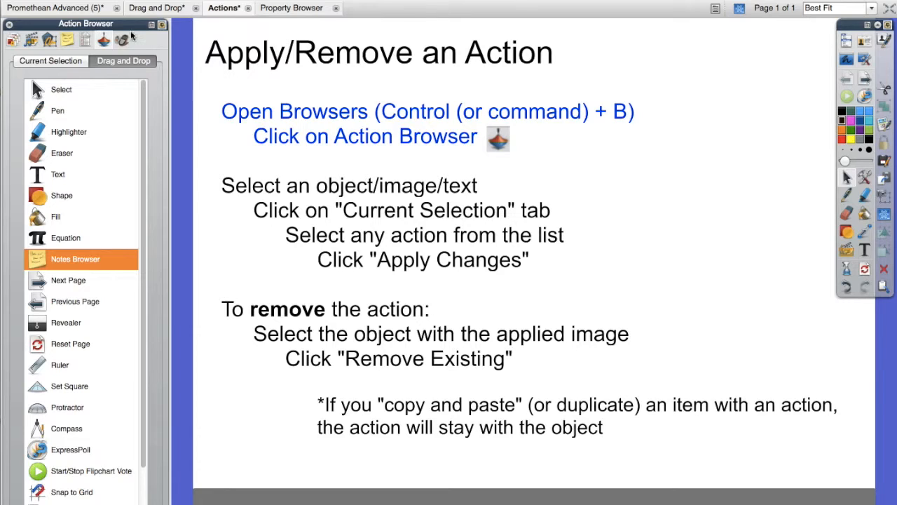
pyautogui.click(61, 60)
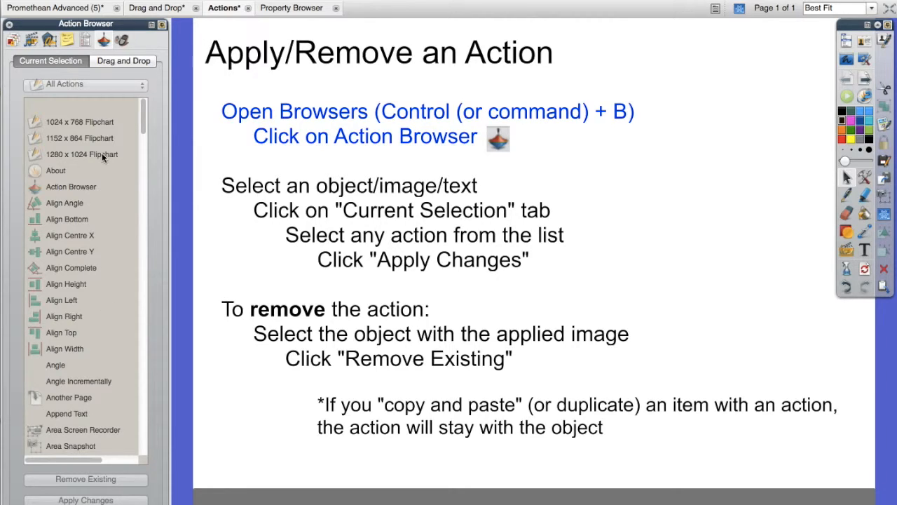
pyautogui.click(864, 78)
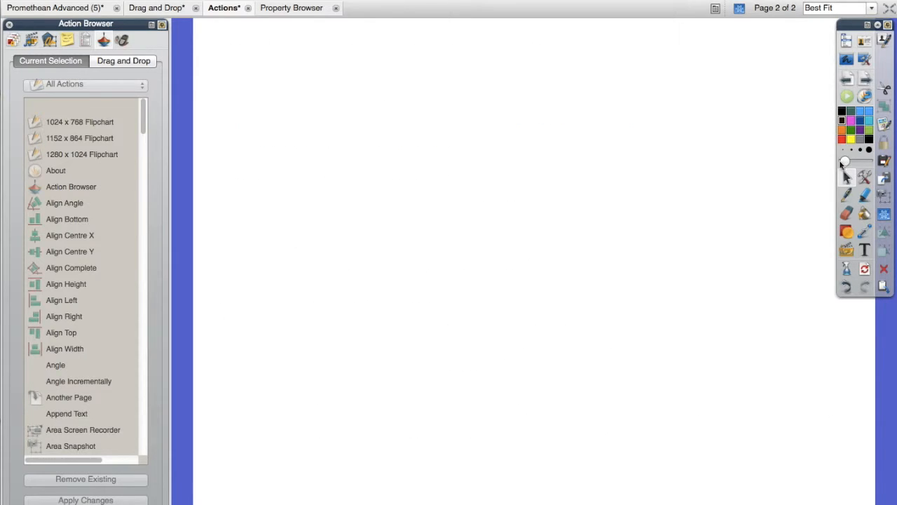
# - Add the text "Hidden Image" near the top of the new page and return to the Select tool
pyautogui.click(864, 250)
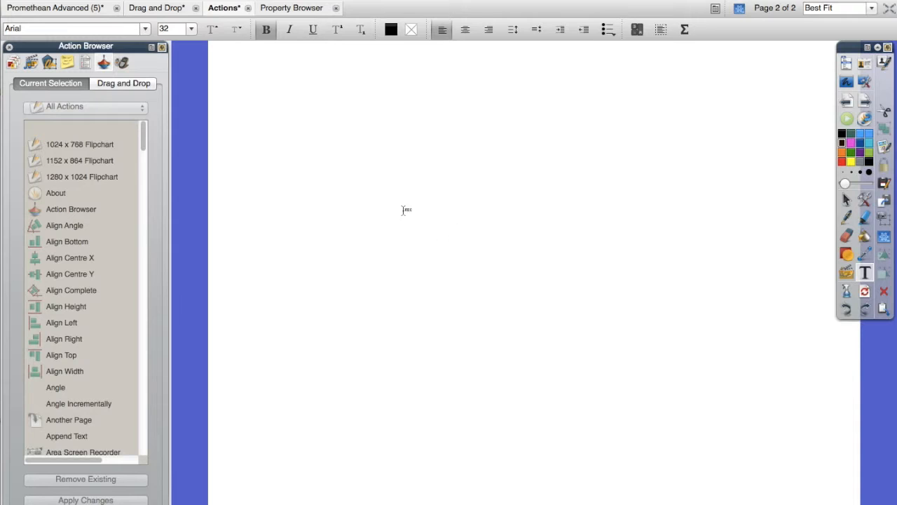
pyautogui.click(282, 77)
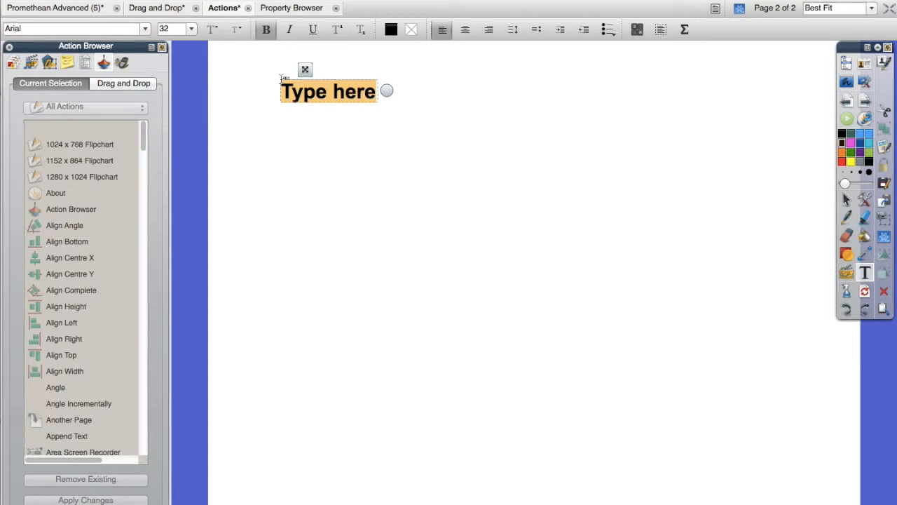
pyautogui.write('Hidden')
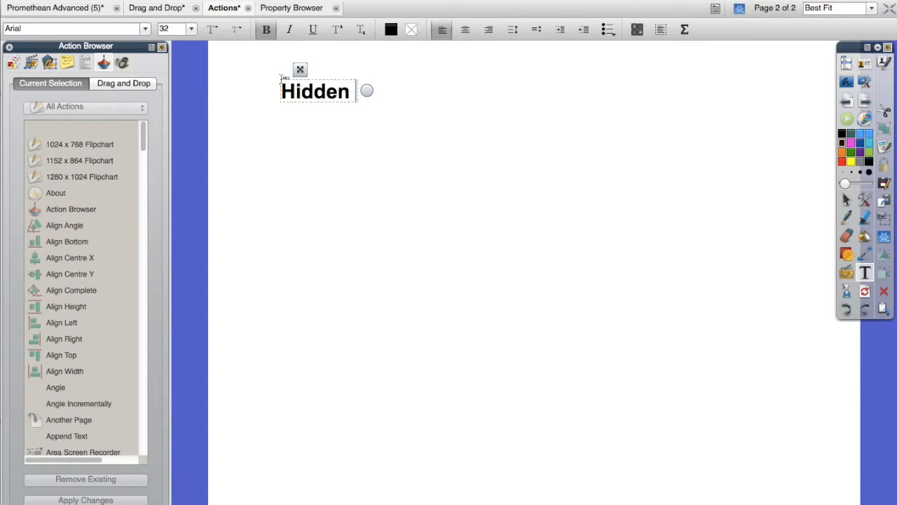
pyautogui.write(' Image')
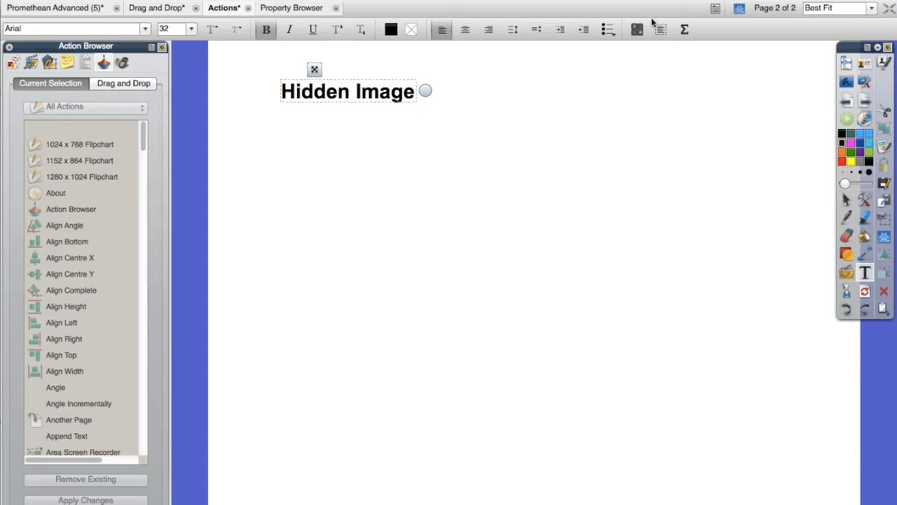
pyautogui.click(846, 201)
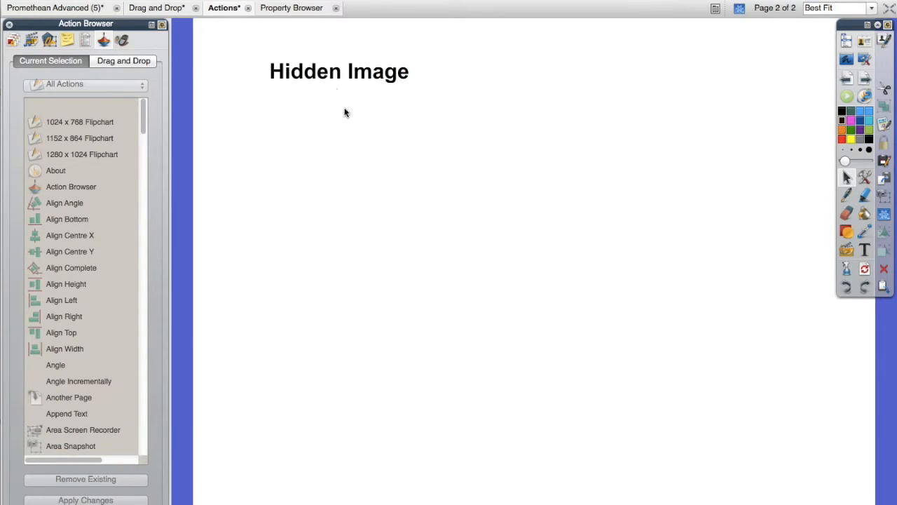
# - Switch to Google Chrome and search Google Images for "tiger"
pyautogui.hotkey('ctrl', 'Left')
pyautogui.scroll(5, 344, 110)
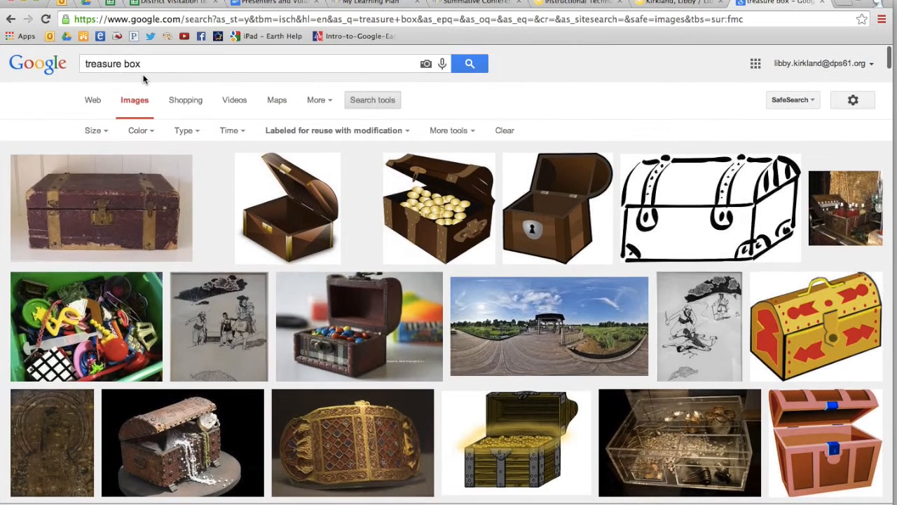
pyautogui.tripleClick(145, 63)
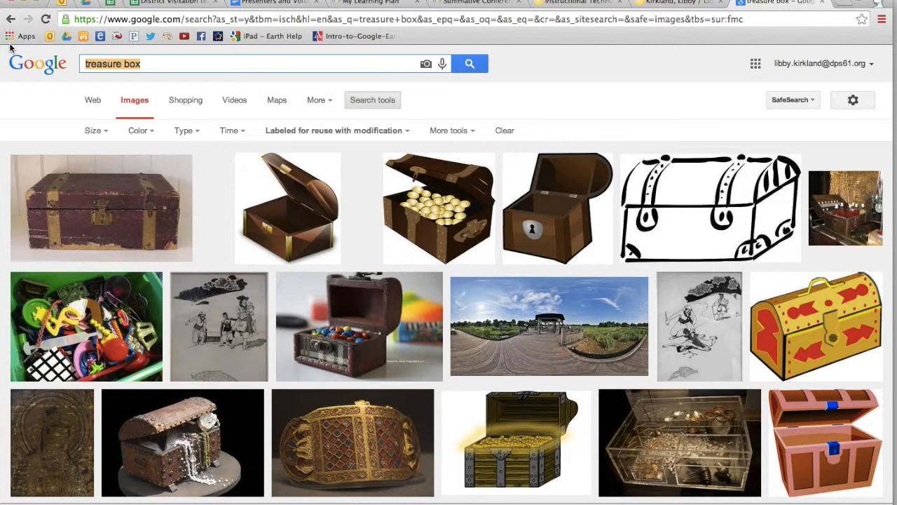
pyautogui.write('tiger')
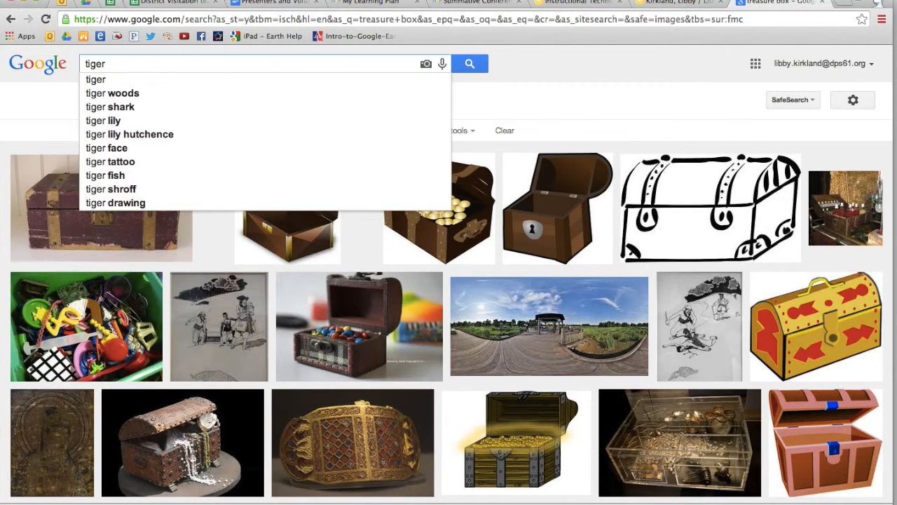
pyautogui.press('Return')
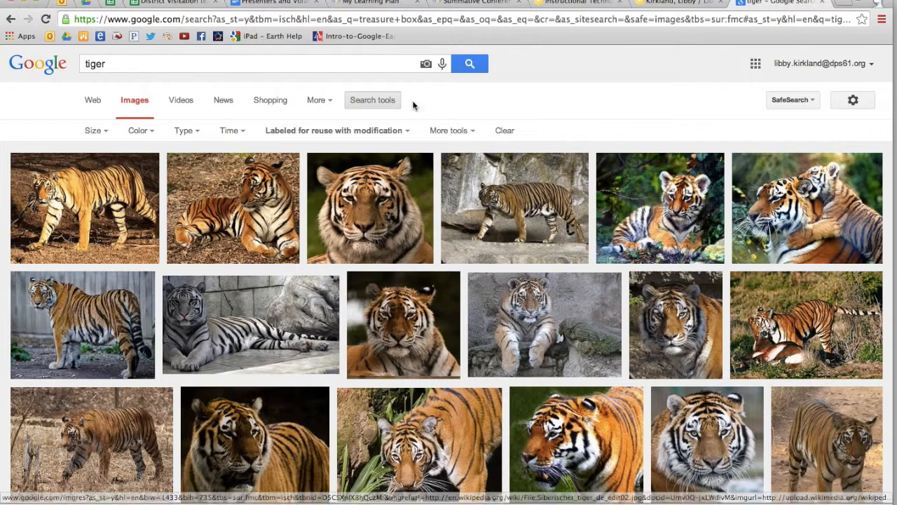
# - Review the license filter and rerun the tiger search through Advanced Image Search with usage rights "free to use, share or modify, even commercially"
pyautogui.click(406, 133)
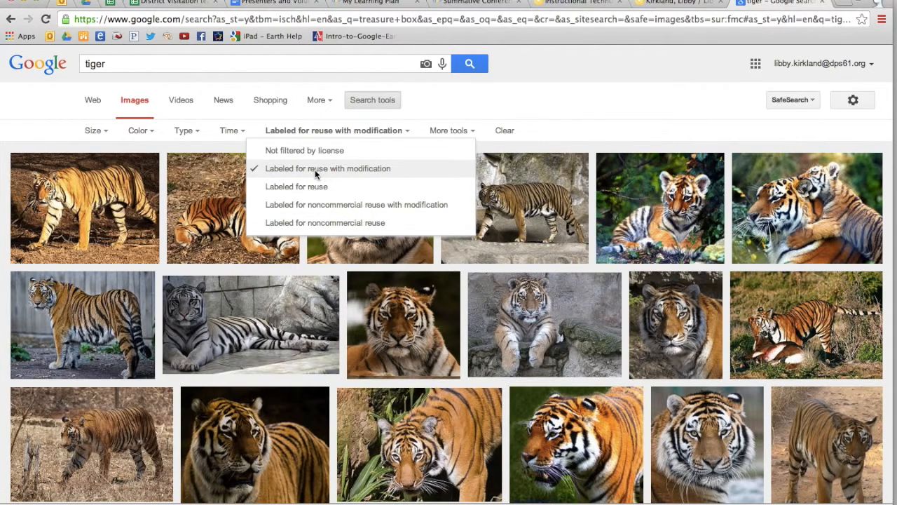
pyautogui.click(551, 109)
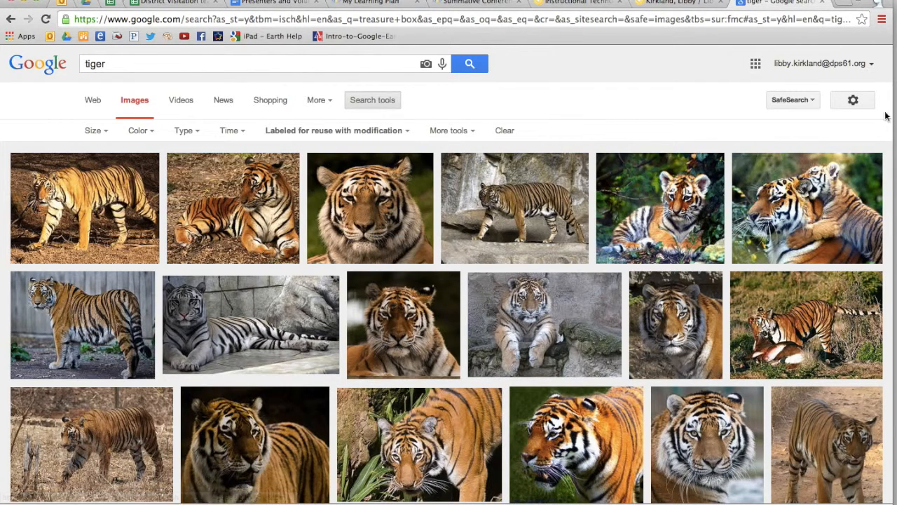
pyautogui.click(850, 96)
pyautogui.click(818, 155)
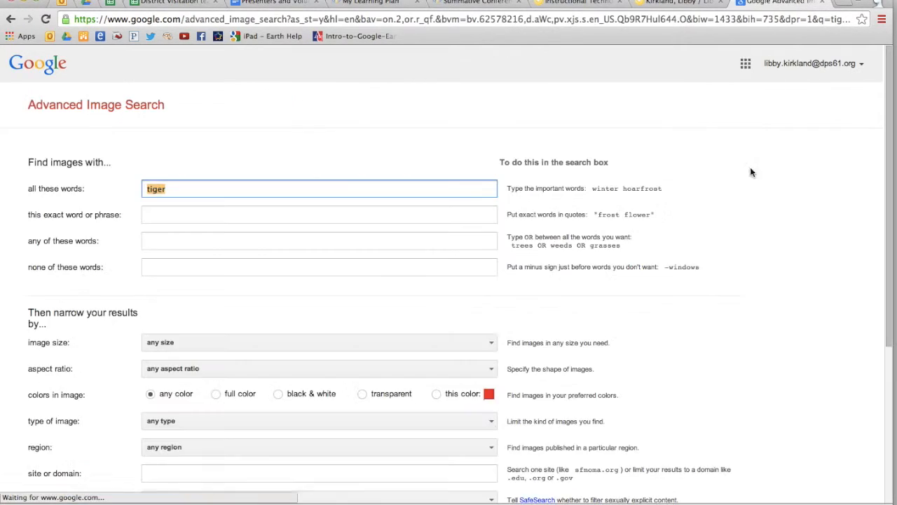
pyautogui.scroll(-5, 313, 357)
pyautogui.scroll(1, 313, 354)
pyautogui.click(245, 317)
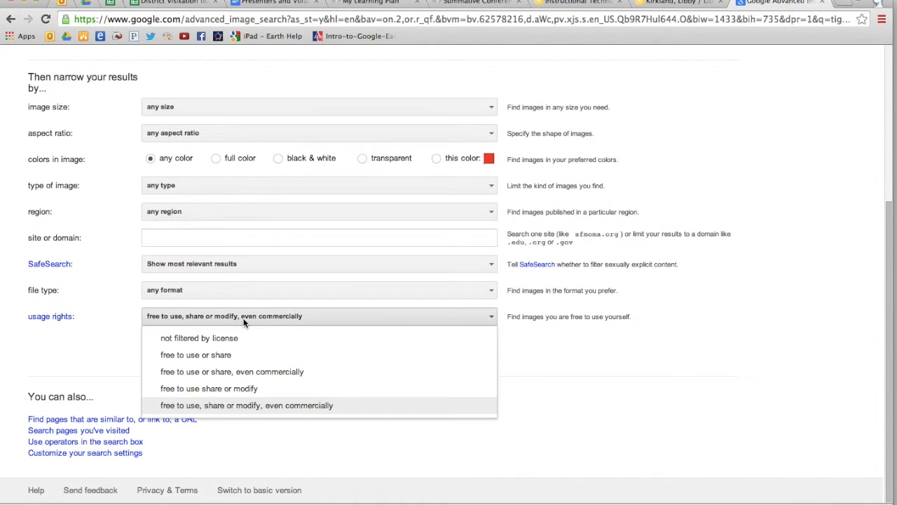
pyautogui.click(217, 412)
pyautogui.click(481, 349)
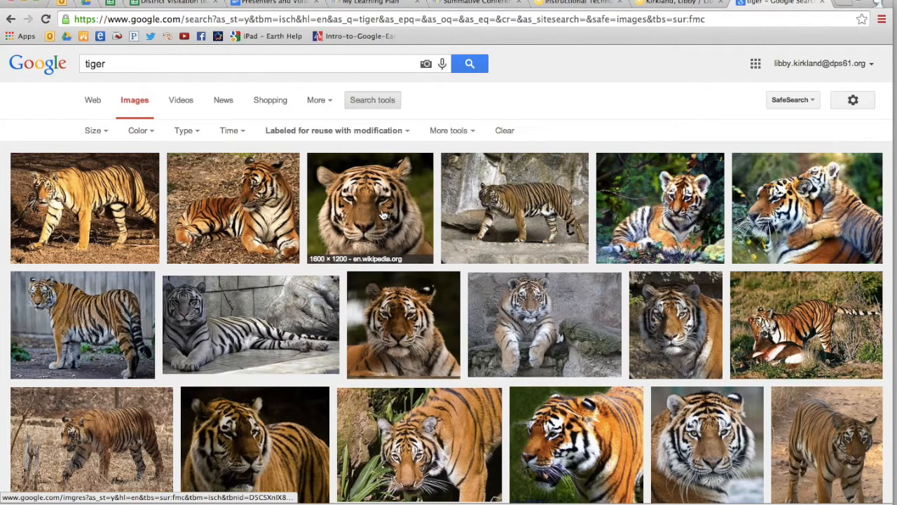
# - Copy the tiger face image, the third result in the first row, and paste it onto the Hidden Image page of the flipchart
pyautogui.rightClick(383, 215)
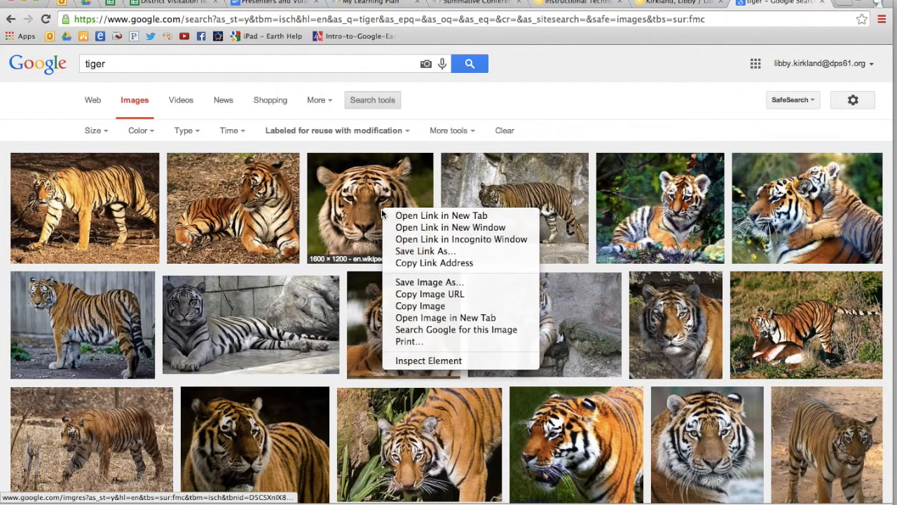
pyautogui.click(420, 306)
pyautogui.hotkey('ctrl', 'Up')
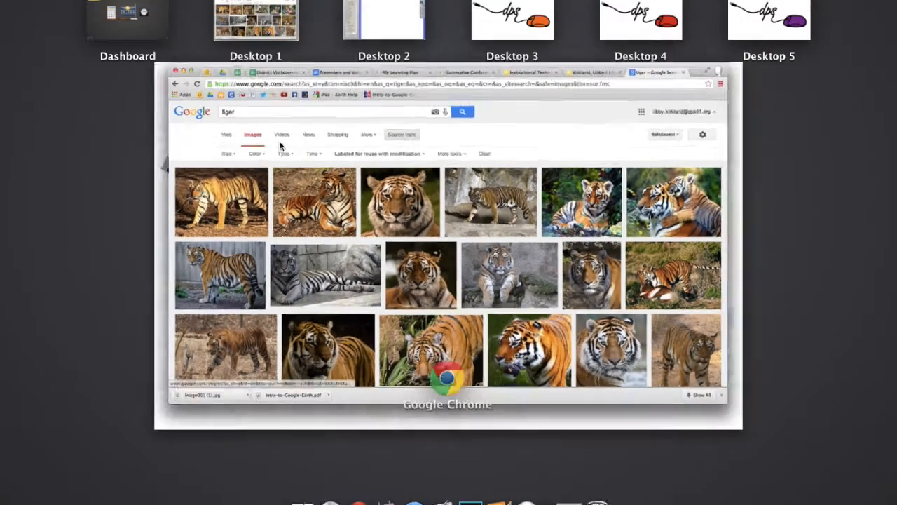
pyautogui.click(398, 33)
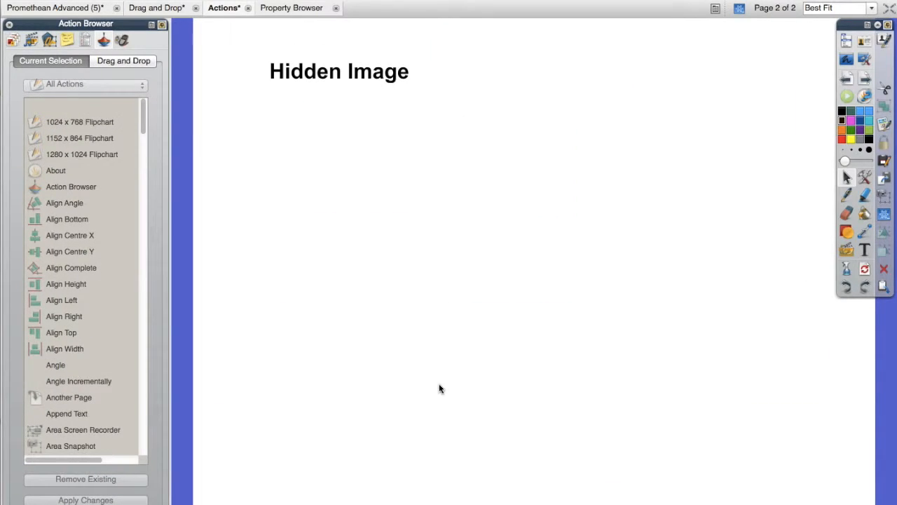
pyautogui.press('super+v')
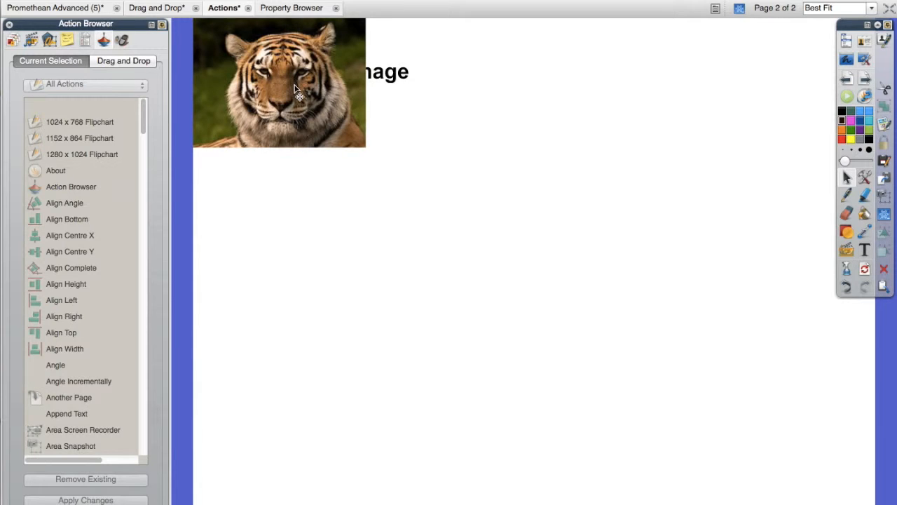
# - Move the tiger image to the middle of the page and enlarge it, and shift the Hidden Image title slightly left
pyautogui.moveTo(298, 90); pyautogui.dragTo(441, 199)
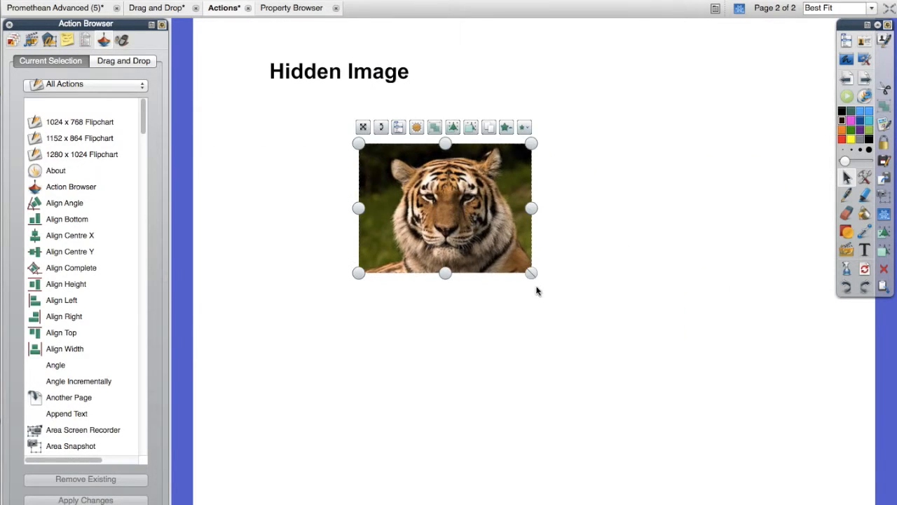
pyautogui.moveTo(531, 274); pyautogui.dragTo(644, 356)
pyautogui.moveTo(565, 293); pyautogui.dragTo(574, 333)
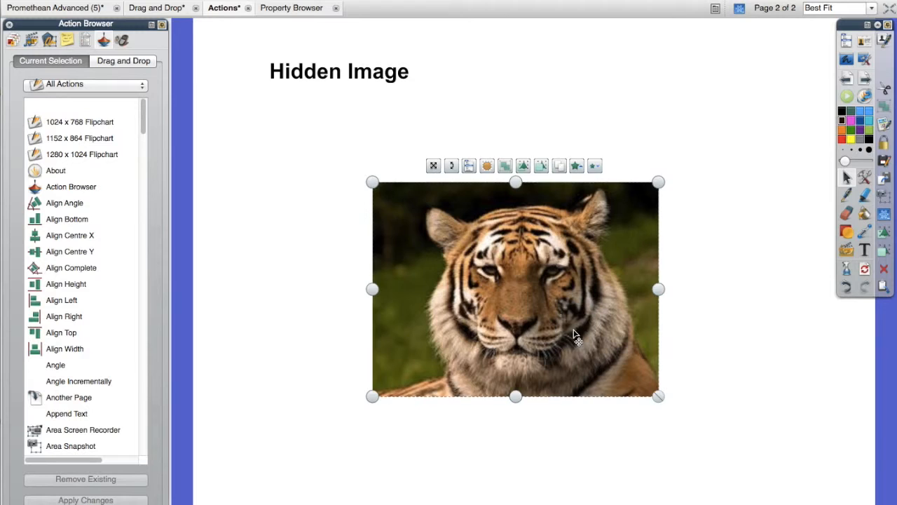
pyautogui.moveTo(353, 63); pyautogui.dragTo(325, 74)
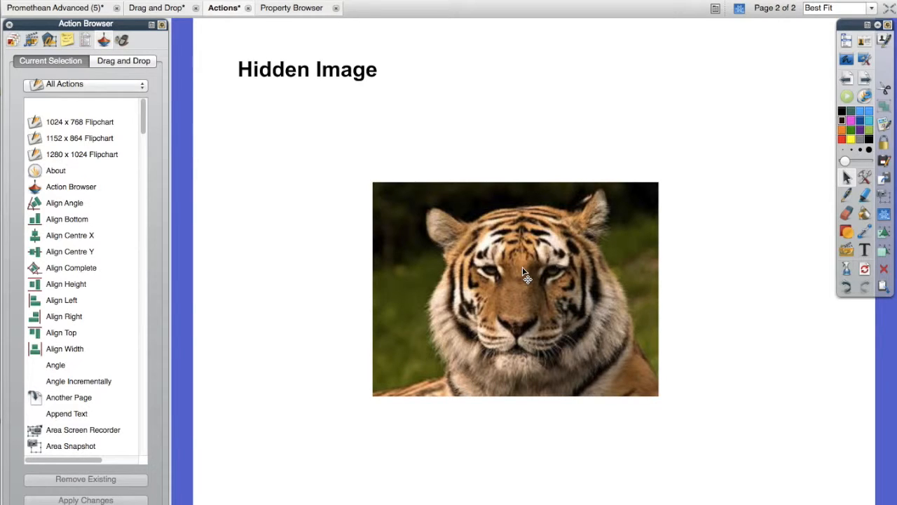
# - Assign the Hidden action to the Hidden Image title, targeting the tiger picture Image1, and apply it
pyautogui.click(346, 79)
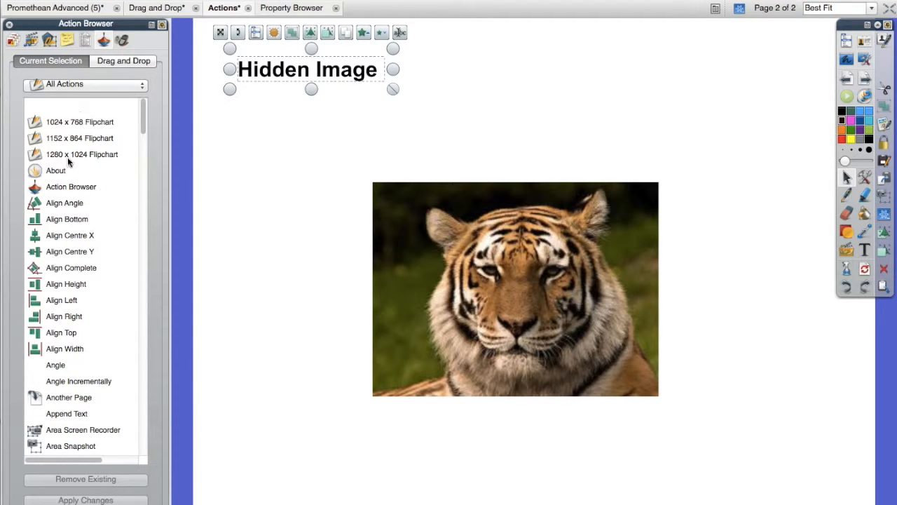
pyautogui.click(144, 263)
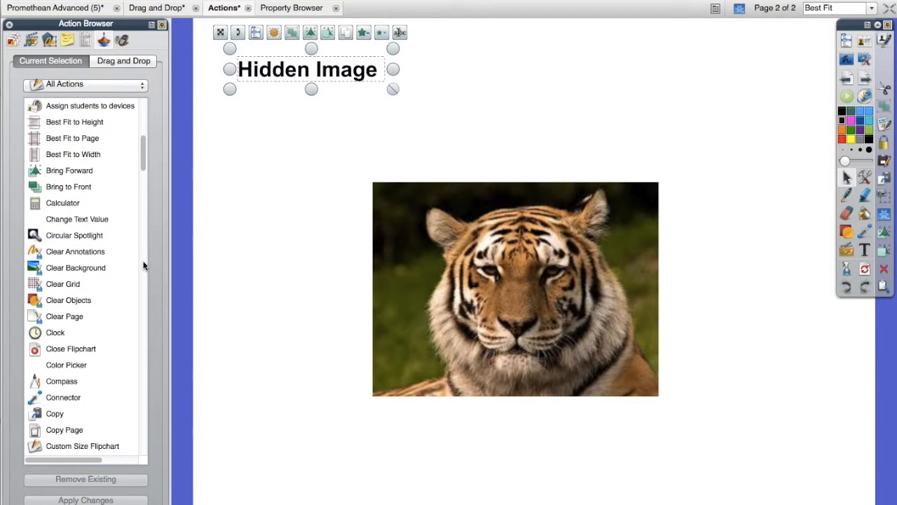
pyautogui.click(143, 264)
pyautogui.click(143, 265)
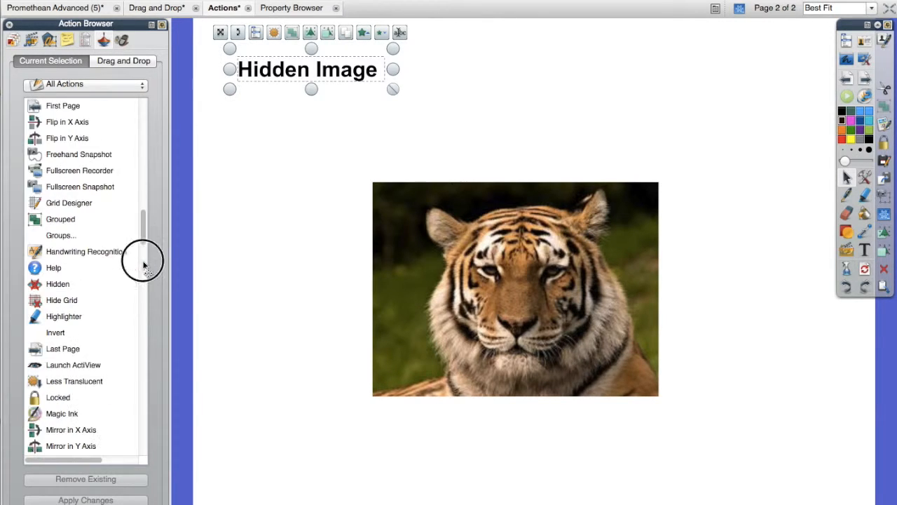
pyautogui.click(49, 288)
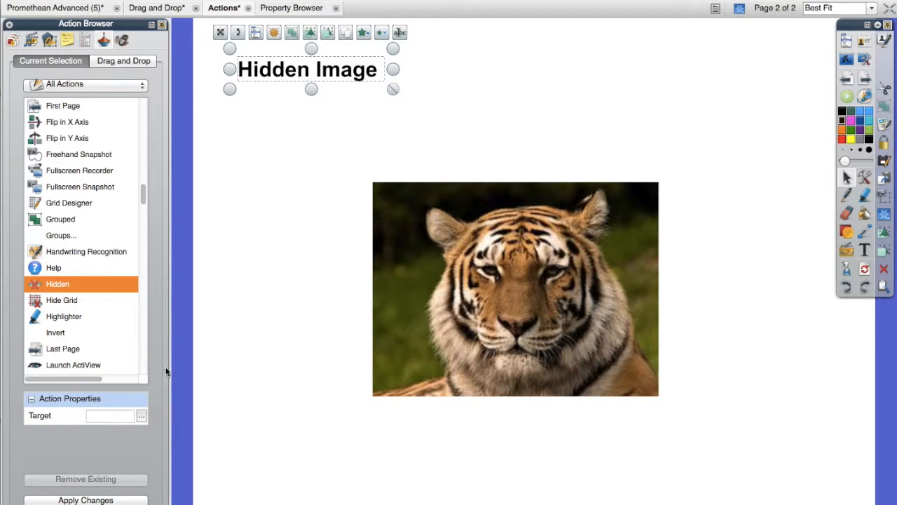
pyautogui.click(142, 417)
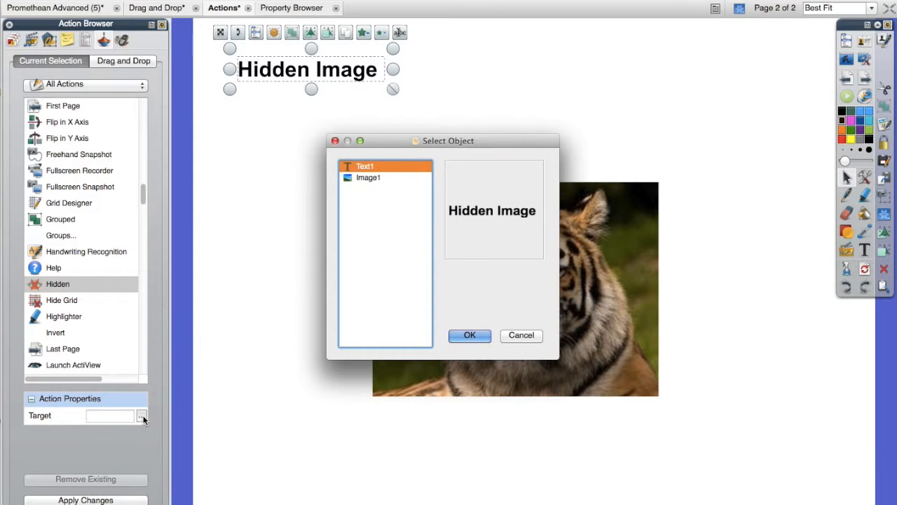
pyautogui.click(367, 177)
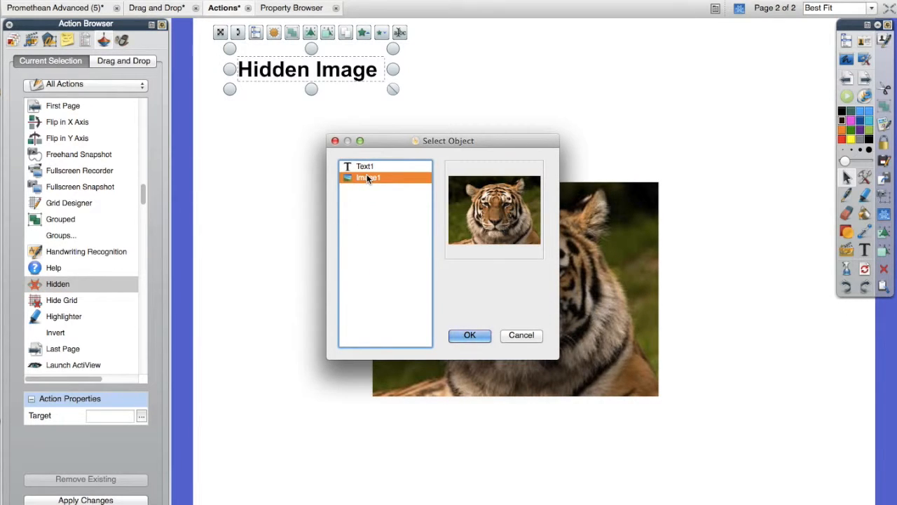
pyautogui.click(476, 333)
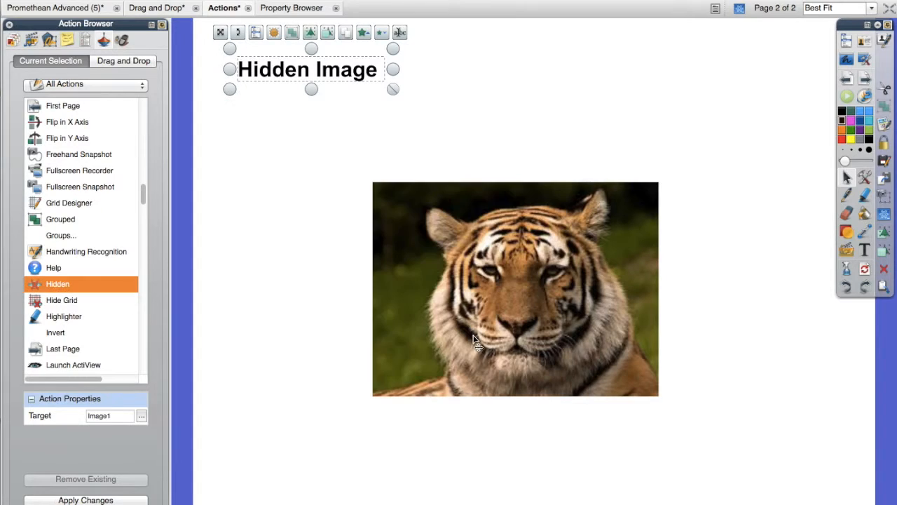
pyautogui.click(82, 499)
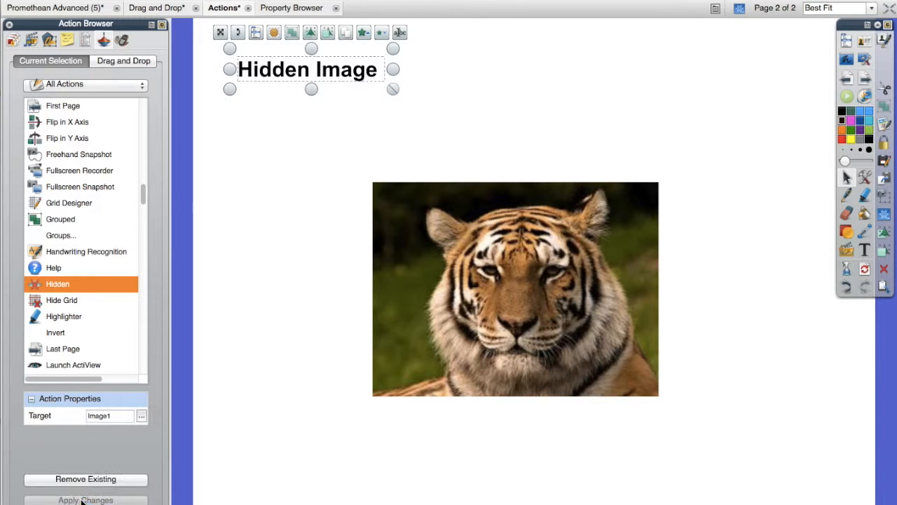
# - Test the Hidden Image title's action by hiding the tiger image and showing it again
pyautogui.click(313, 115)
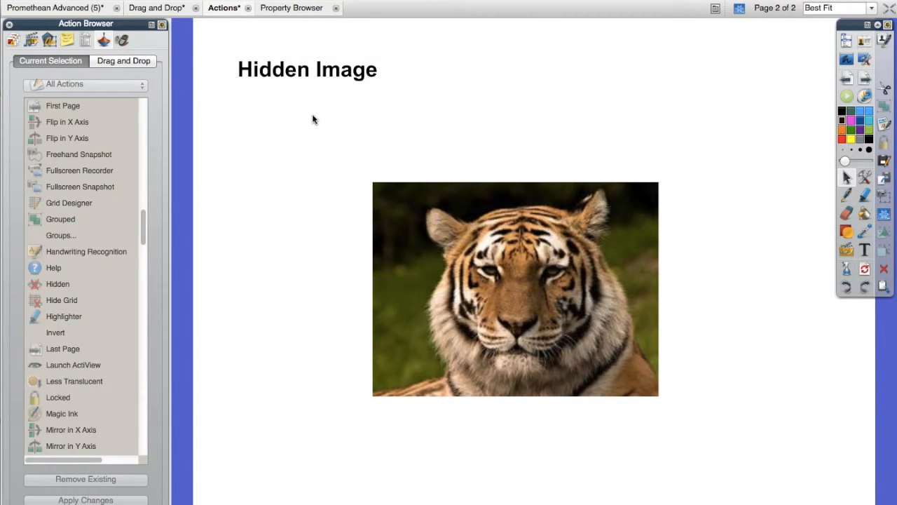
pyautogui.click(301, 74)
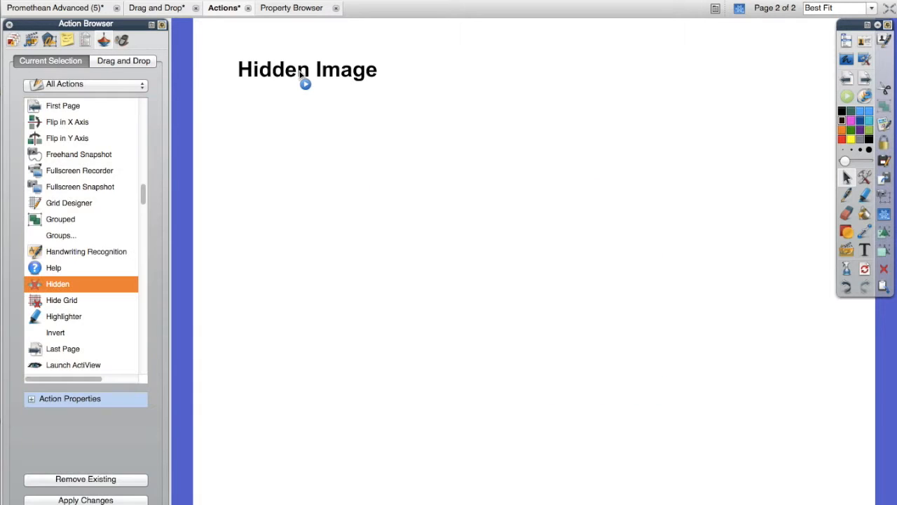
pyautogui.click(301, 74)
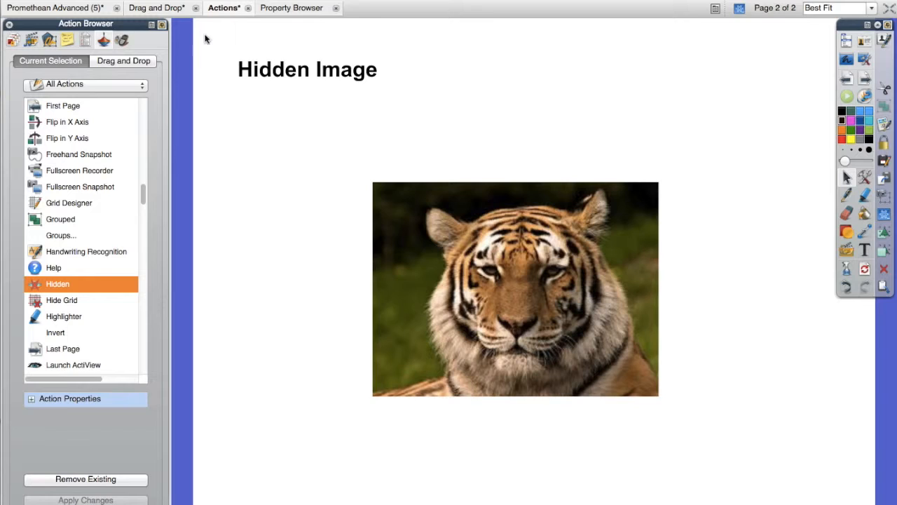
# - Switch to Google Chrome and search Google Images for "magic"
pyautogui.click(863, 5)
pyautogui.moveTo(141, 191); pyautogui.dragTo(142, 212)
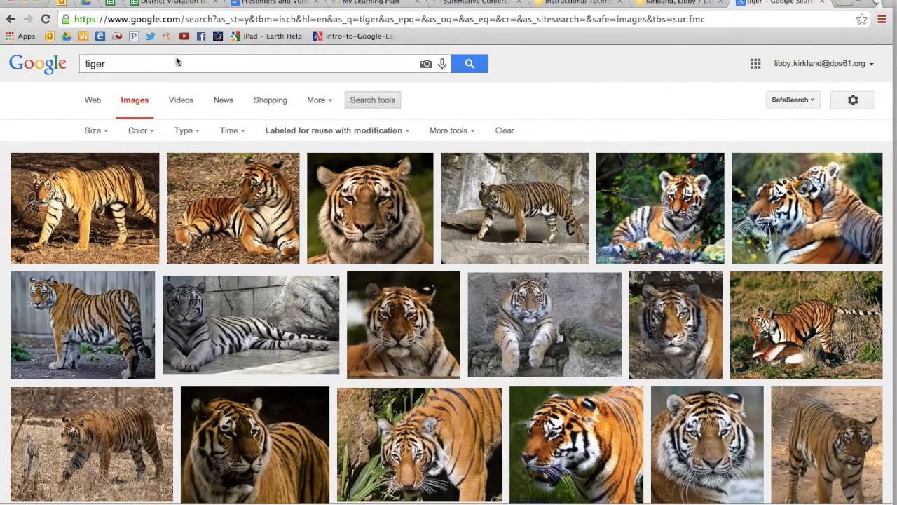
pyautogui.click(156, 69)
pyautogui.write('magic')
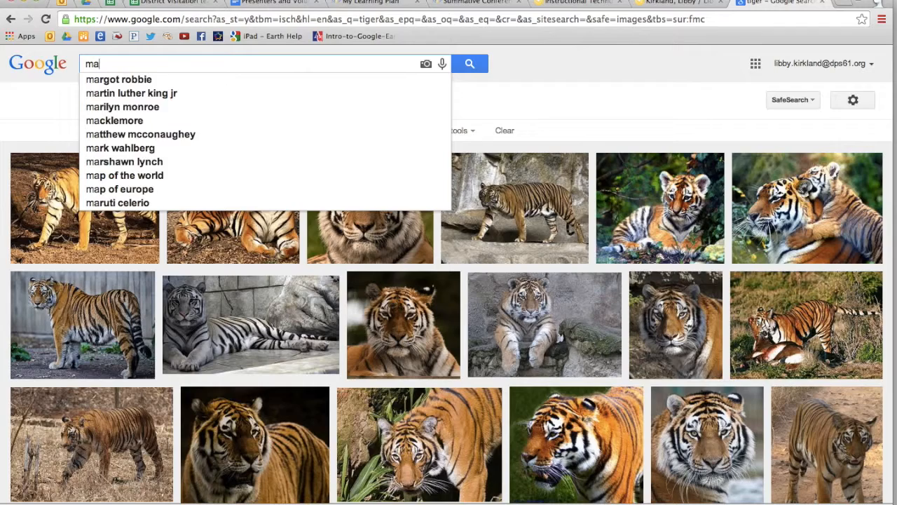
pyautogui.press('Return')
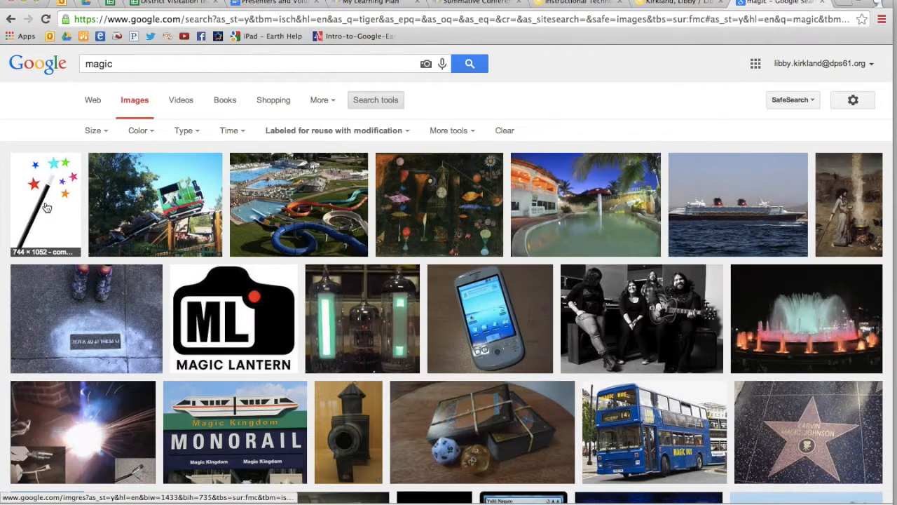
# - Copy the magic wand image, the first search result, and paste it onto a new third page of the flipchart
pyautogui.click(46, 206)
pyautogui.rightClick(303, 341)
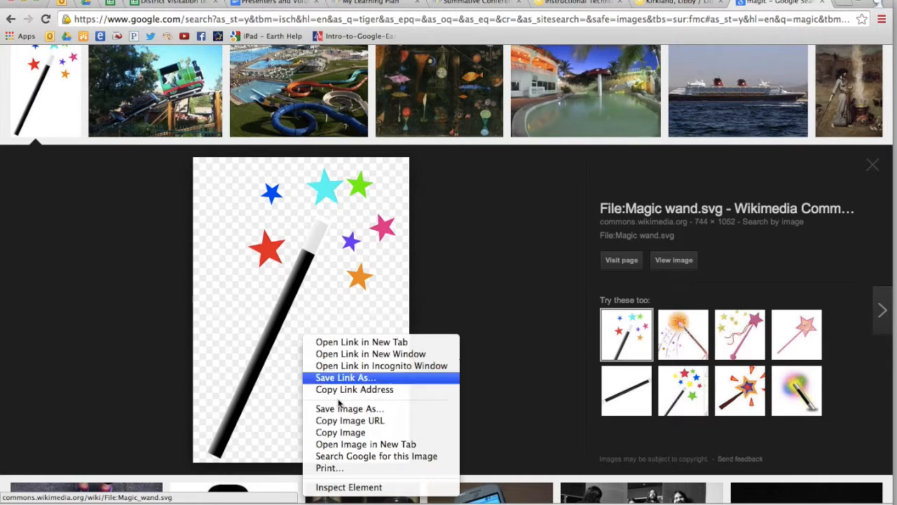
pyautogui.click(358, 432)
pyautogui.hotkey('ctrl', 'Right')
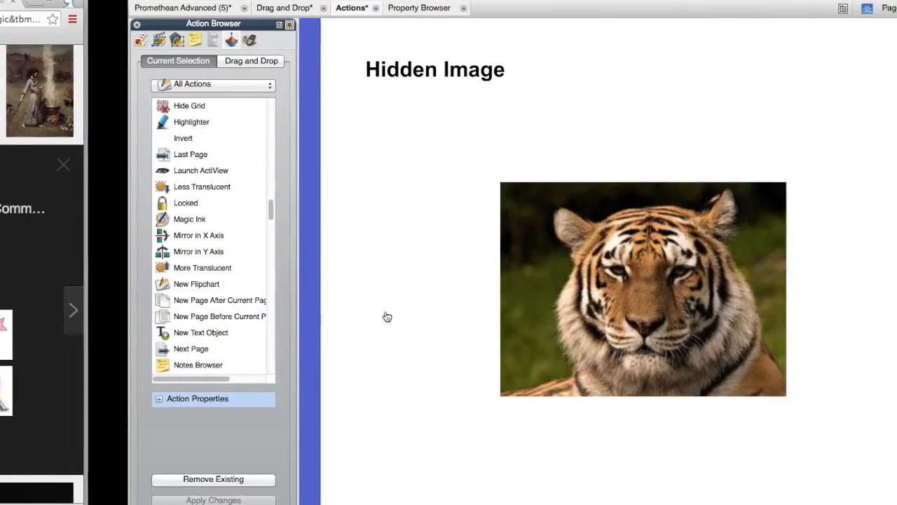
pyautogui.click(865, 79)
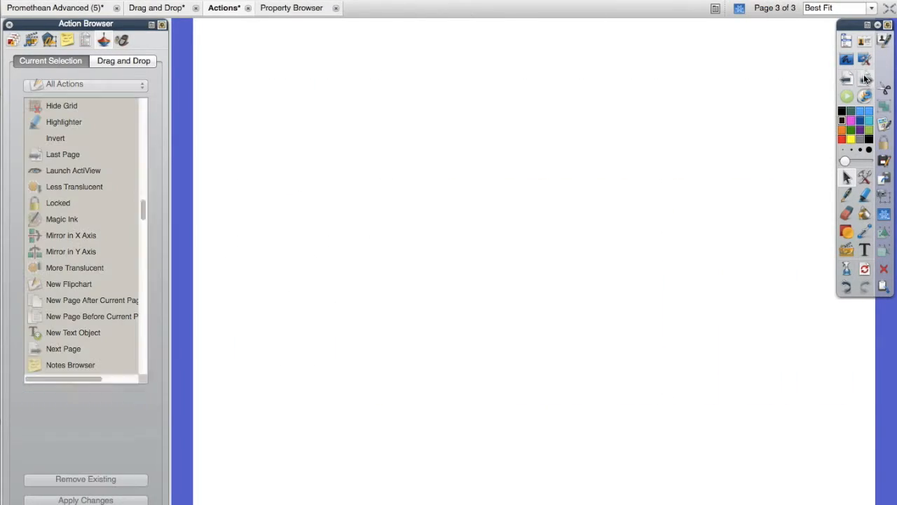
pyautogui.rightClick(312, 377)
pyautogui.click(349, 319)
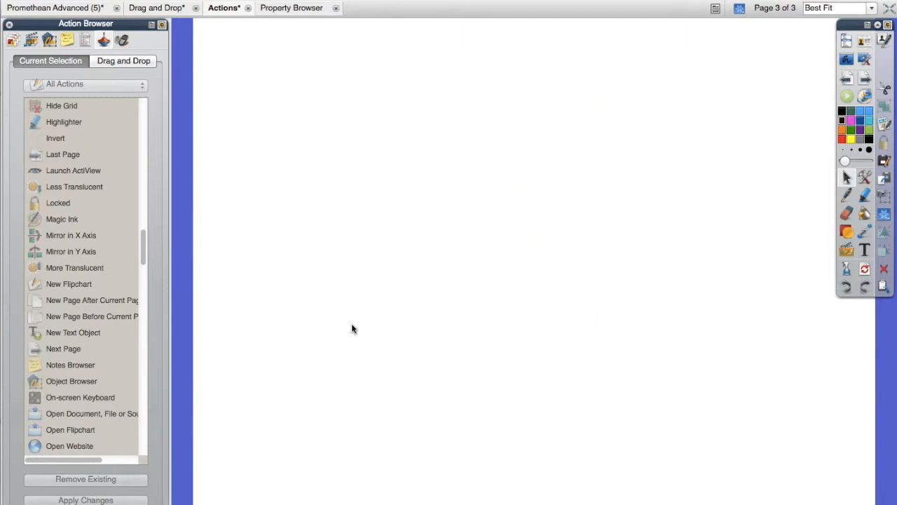
# - Move the magic wand image to the lower-left corner of the page and shrink it to about half its size
pyautogui.moveTo(470, 273); pyautogui.dragTo(545, 30)
pyautogui.click(452, 176)
pyautogui.moveTo(764, 473); pyautogui.dragTo(448, 196)
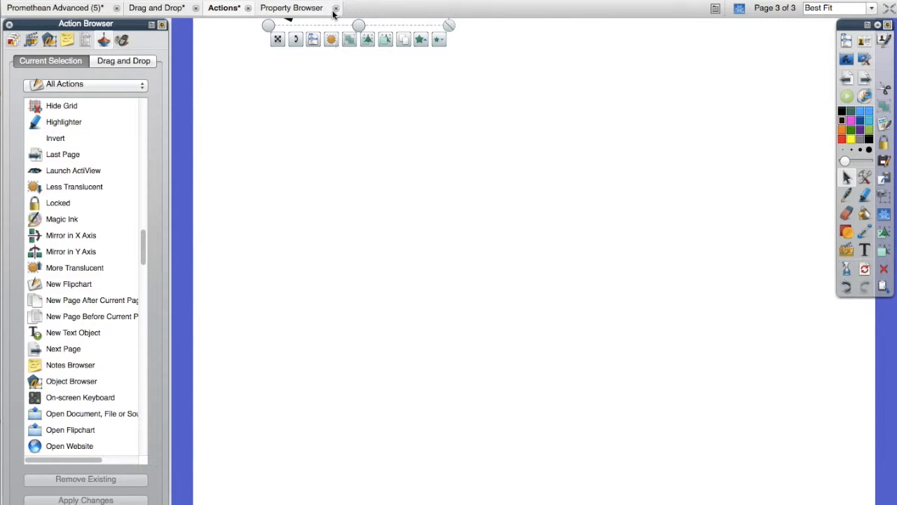
pyautogui.moveTo(277, 39); pyautogui.dragTo(260, 491)
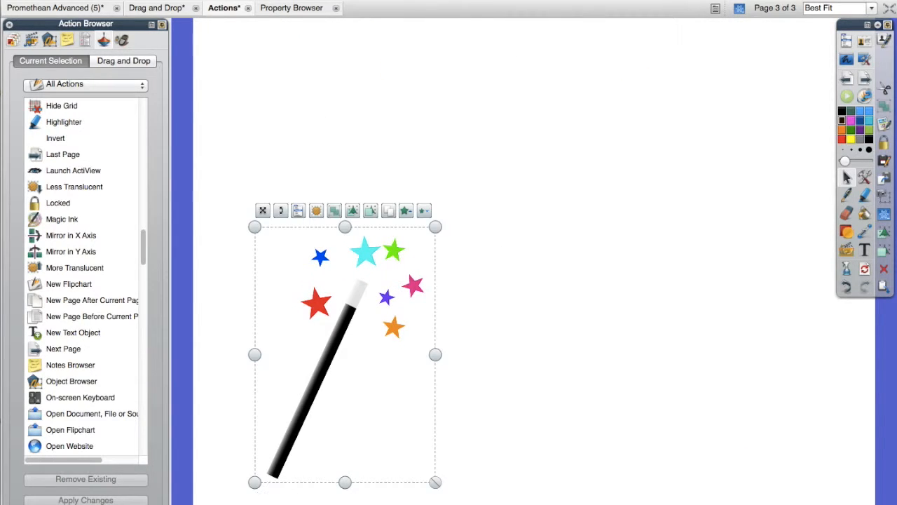
pyautogui.moveTo(432, 479); pyautogui.dragTo(275, 493)
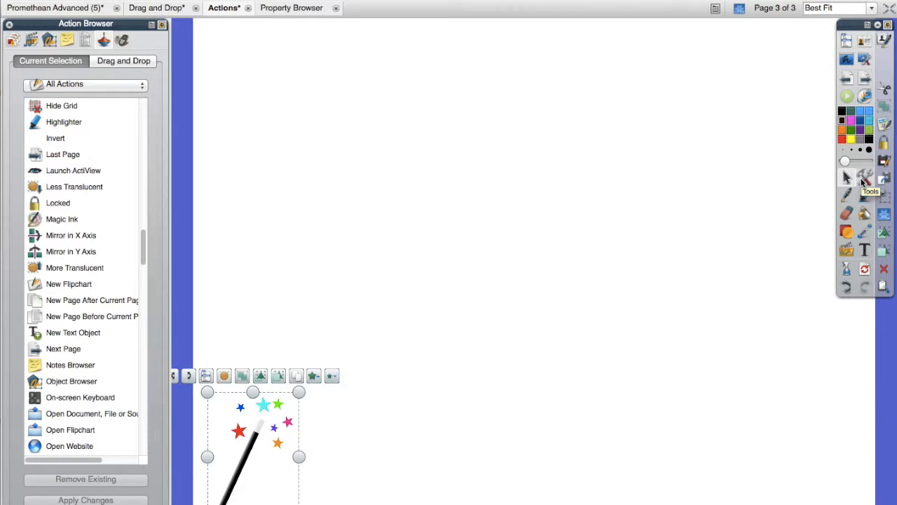
# - Assign the Magic Ink action to the magic wand image and apply it
pyautogui.click(862, 182)
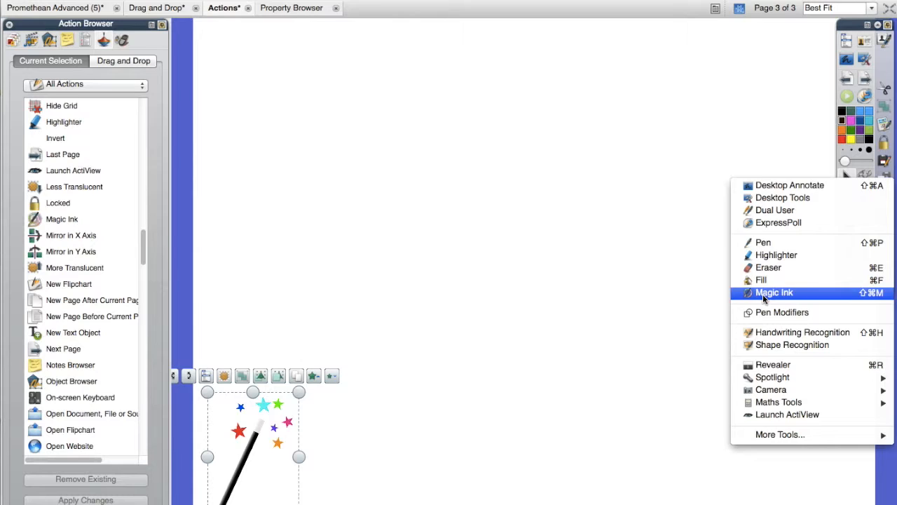
pyautogui.click(610, 218)
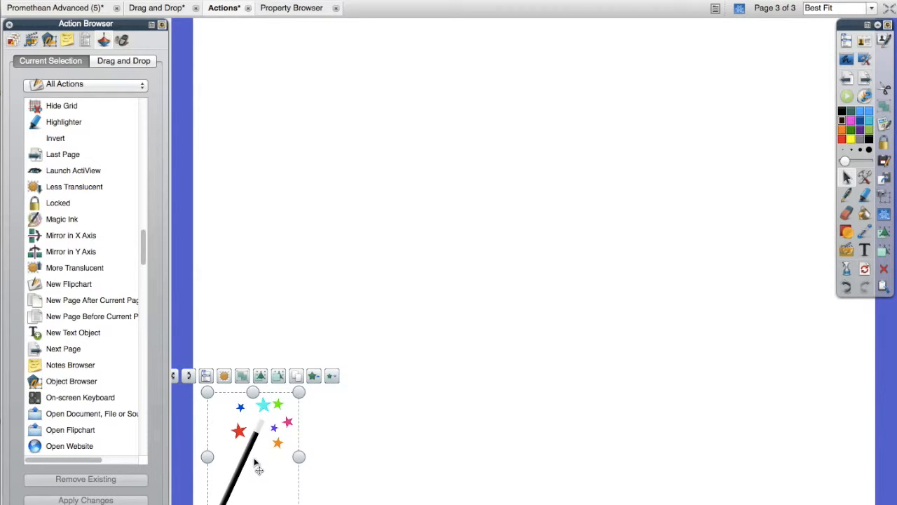
pyautogui.click(81, 222)
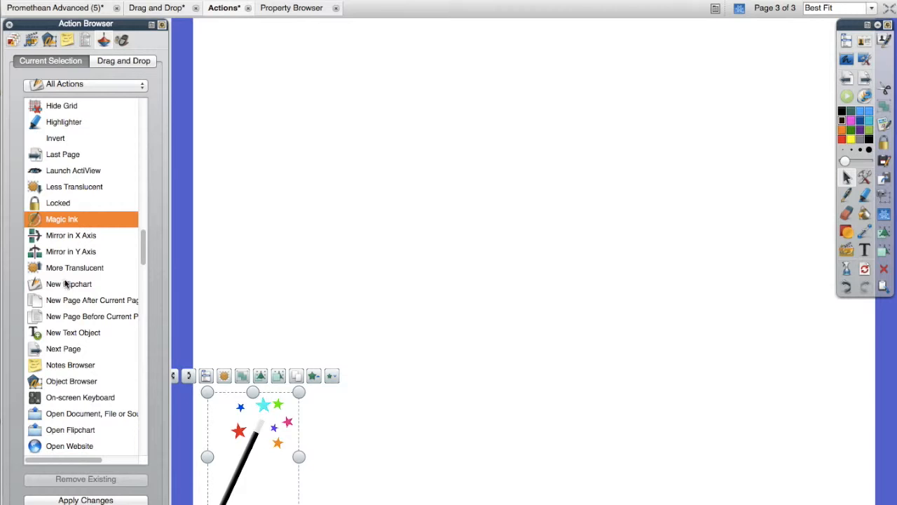
pyautogui.click(71, 500)
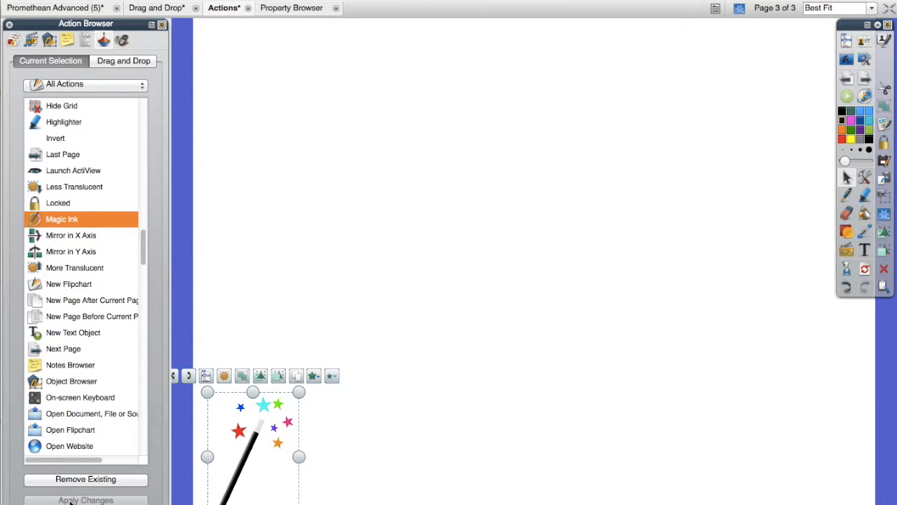
# - Test the wand's Magic Ink action, and switch back to the Select tool
pyautogui.click(422, 391)
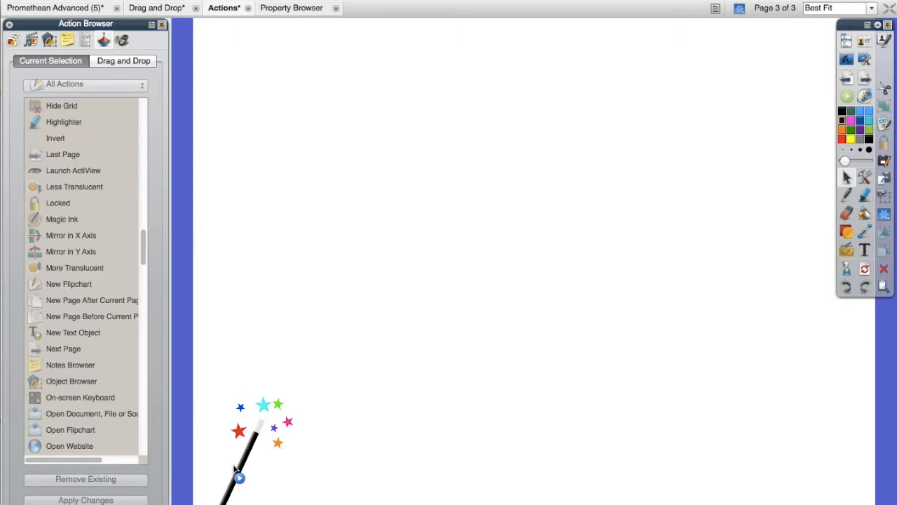
pyautogui.click(237, 468)
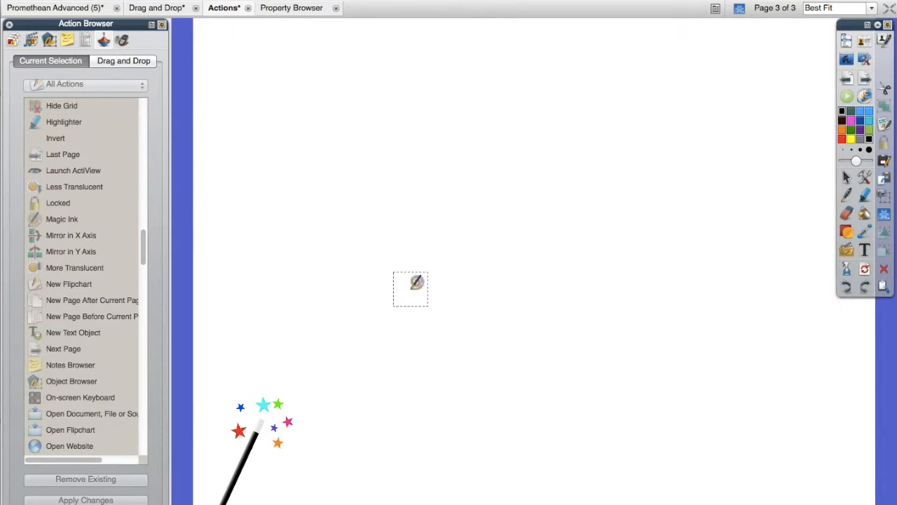
pyautogui.click(846, 177)
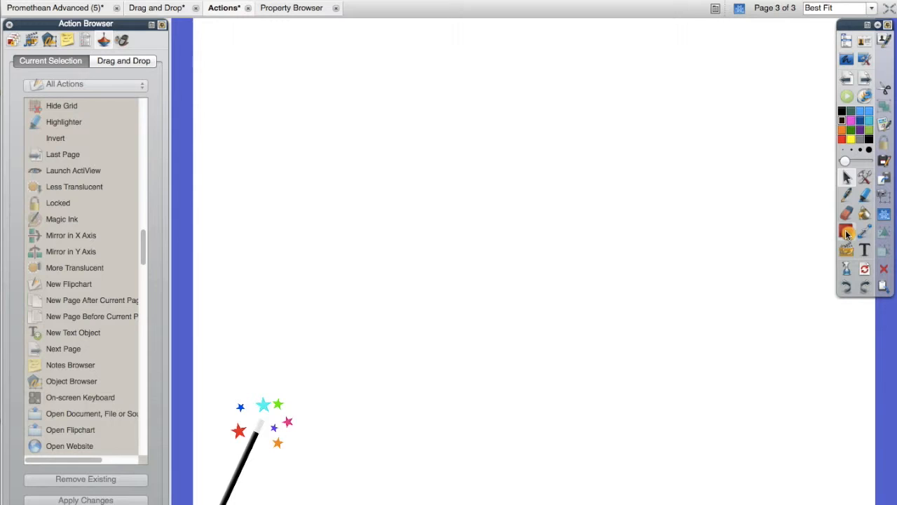
# - Add the text "Return to beginning" to the right half of the wand page
pyautogui.click(864, 250)
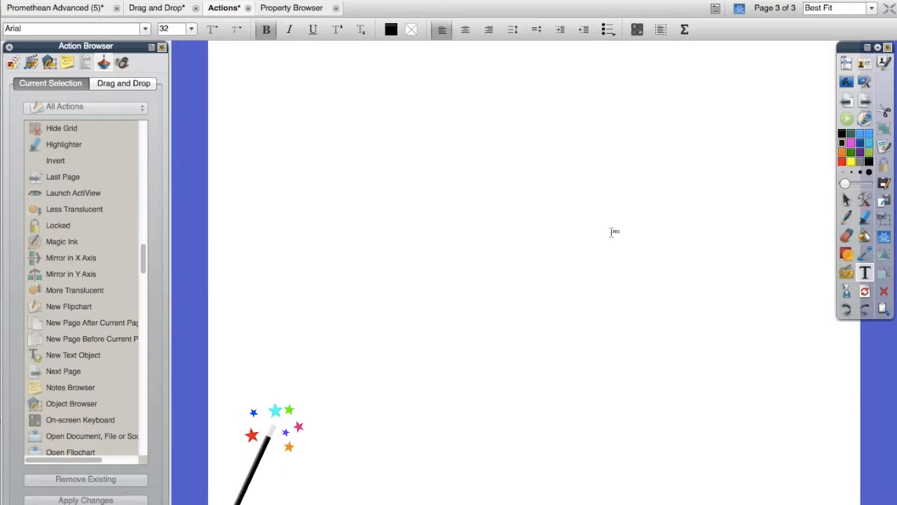
pyautogui.click(612, 231)
pyautogui.write('Retur')
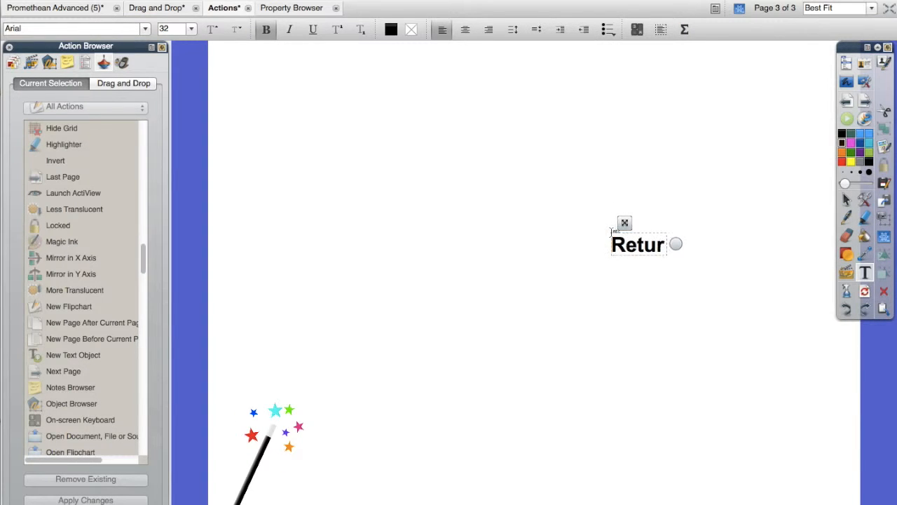
pyautogui.write('n to beginning')
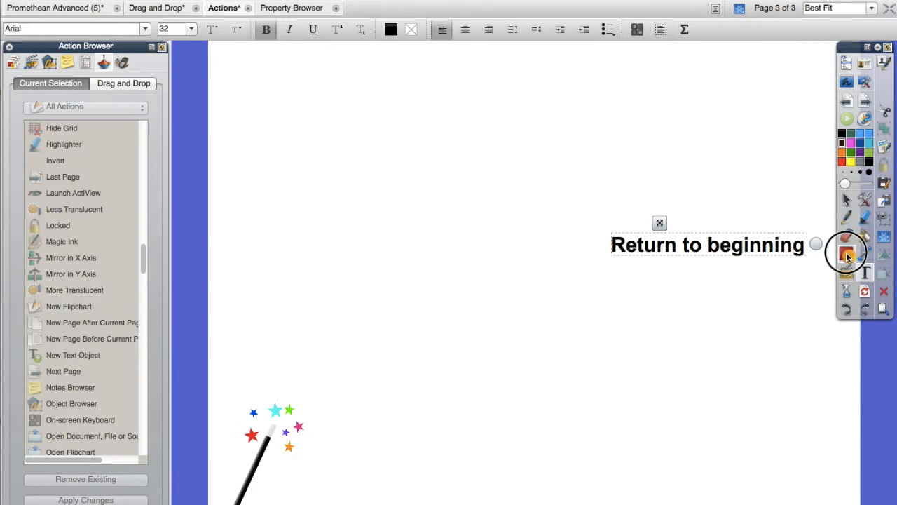
# - Draw a red block arrow below the Return to beginning text and rotate it to point left
pyautogui.click(883, 236)
pyautogui.click(885, 454)
pyautogui.moveTo(456, 369); pyautogui.dragTo(692, 455)
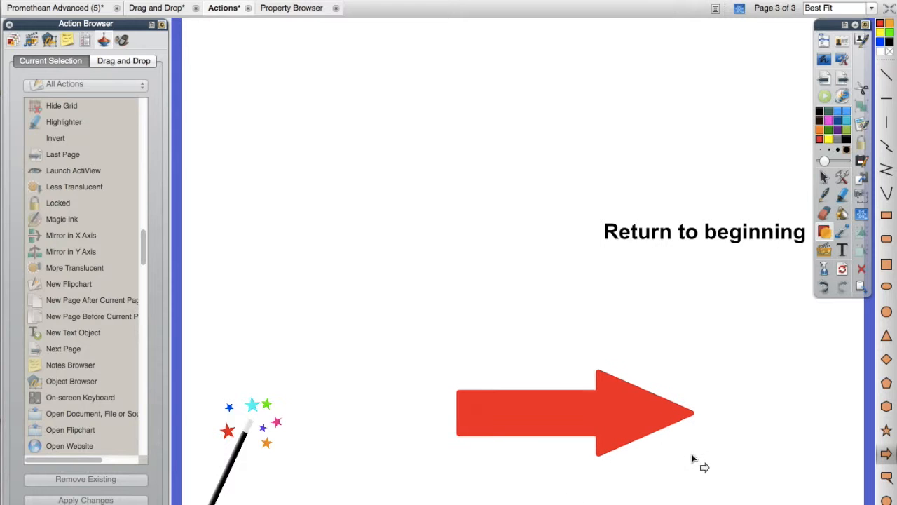
pyautogui.click(824, 178)
pyautogui.click(500, 414)
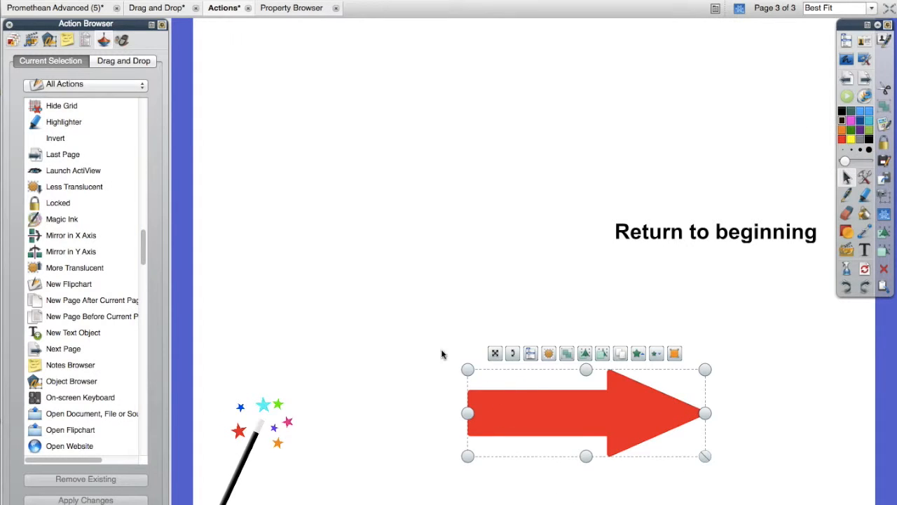
pyautogui.moveTo(512, 353); pyautogui.dragTo(703, 490)
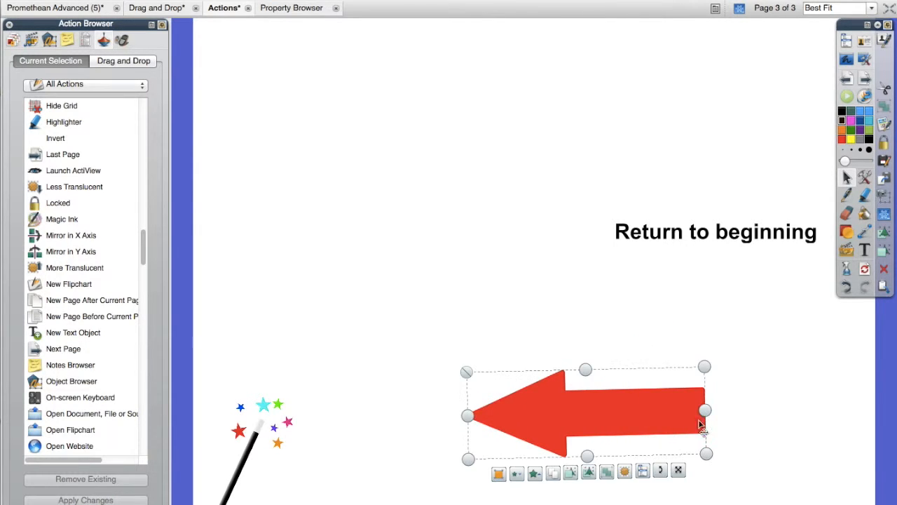
# - Move the red arrow to the lower-right corner of the page and place the Return to beginning text on it
pyautogui.moveTo(631, 414); pyautogui.dragTo(773, 477)
pyautogui.click(741, 481)
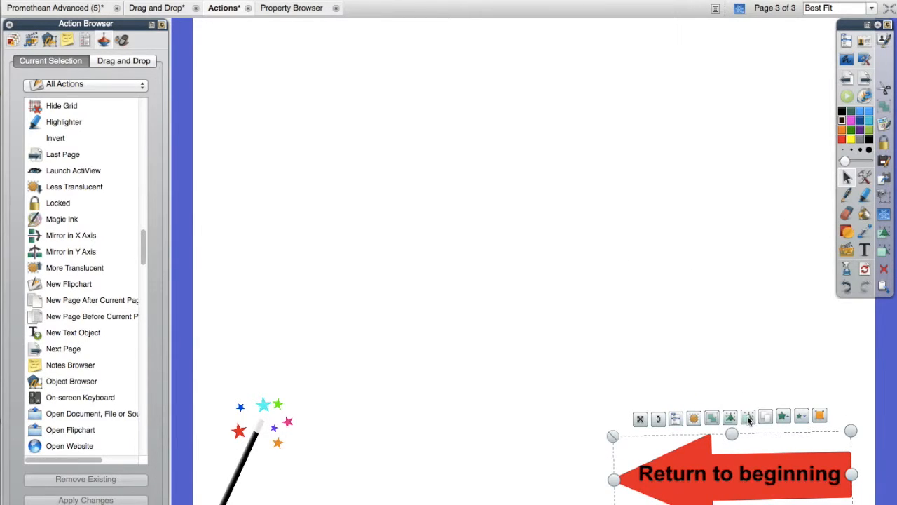
pyautogui.click(688, 384)
pyautogui.click(724, 475)
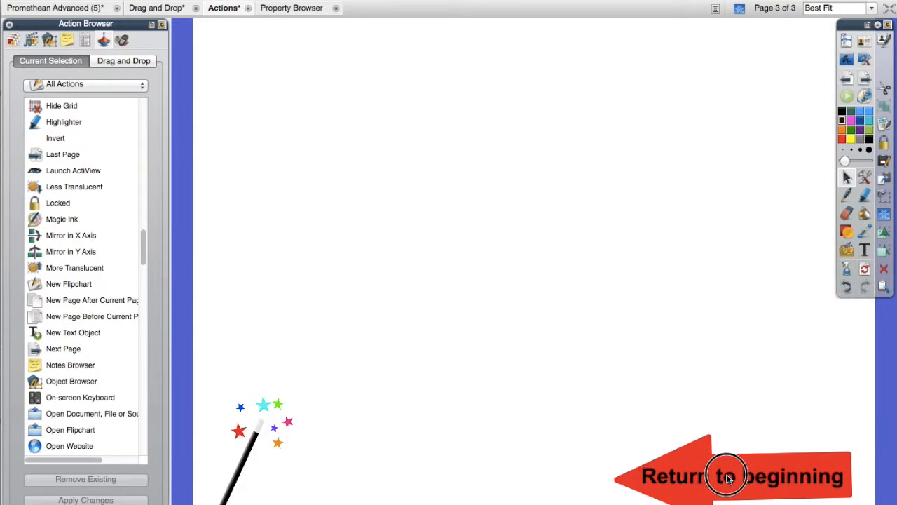
# - Group the red arrow with the Return to beginning text and select the resulting group
pyautogui.moveTo(582, 426); pyautogui.dragTo(848, 499)
pyautogui.click(723, 414)
pyautogui.click(605, 333)
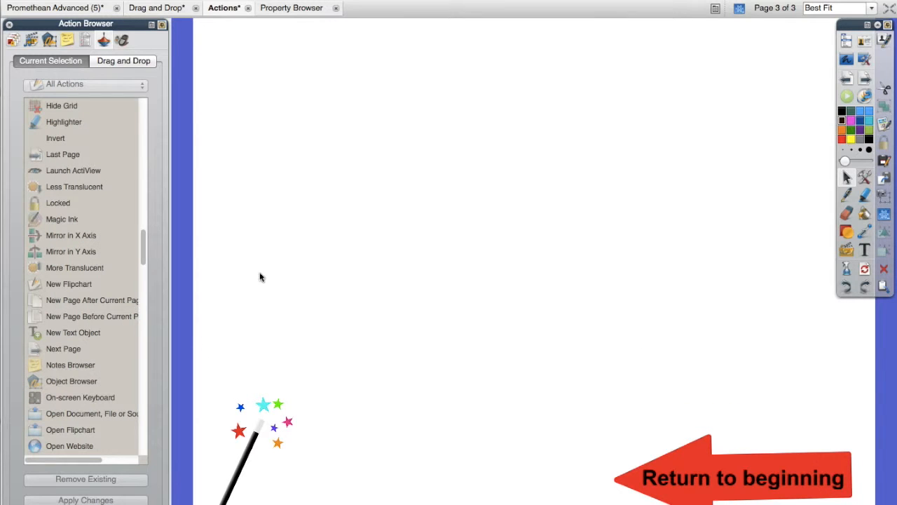
pyautogui.click(790, 501)
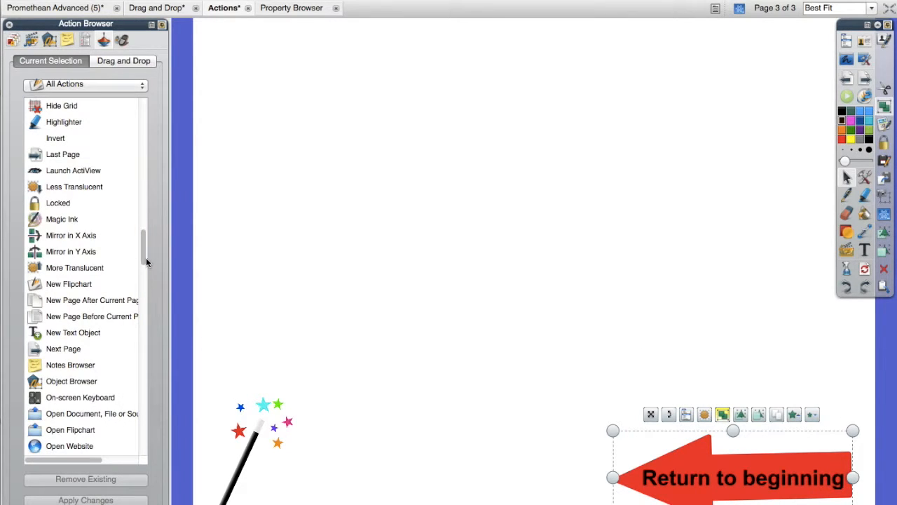
# - Choose the First Page action for the grouped Return to beginning arrow
pyautogui.moveTo(147, 247); pyautogui.dragTo(132, 128)
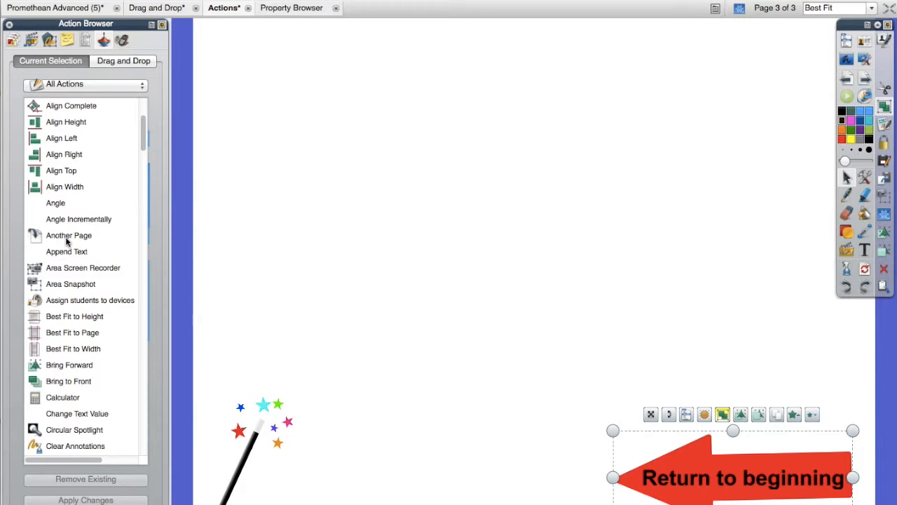
pyautogui.moveTo(143, 137); pyautogui.dragTo(138, 204)
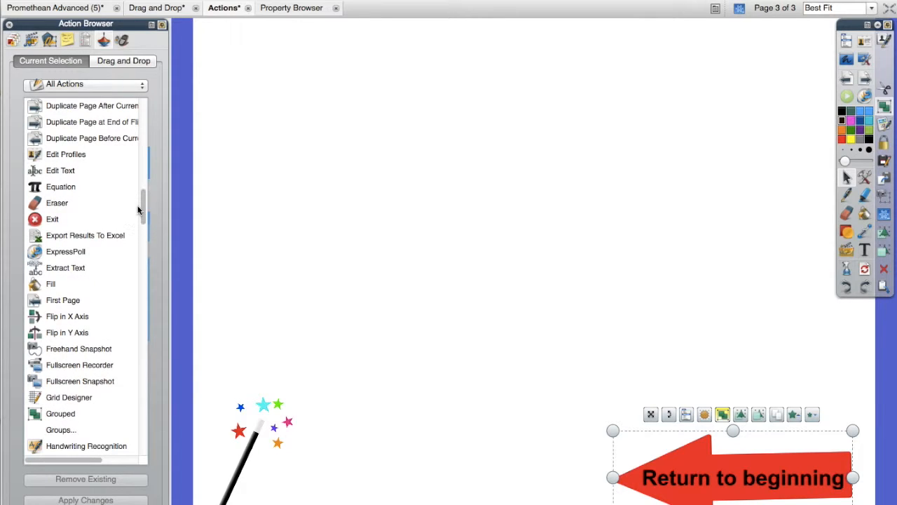
pyautogui.click(63, 302)
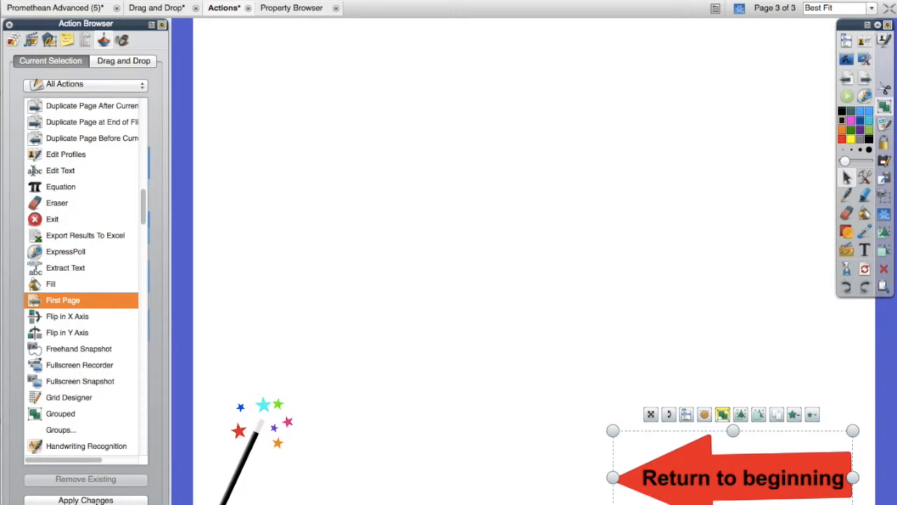
# - Apply the Another Page action with page number 1 to the grouped Return to beginning arrow
pyautogui.moveTo(143, 208); pyautogui.dragTo(143, 112)
pyautogui.click(81, 402)
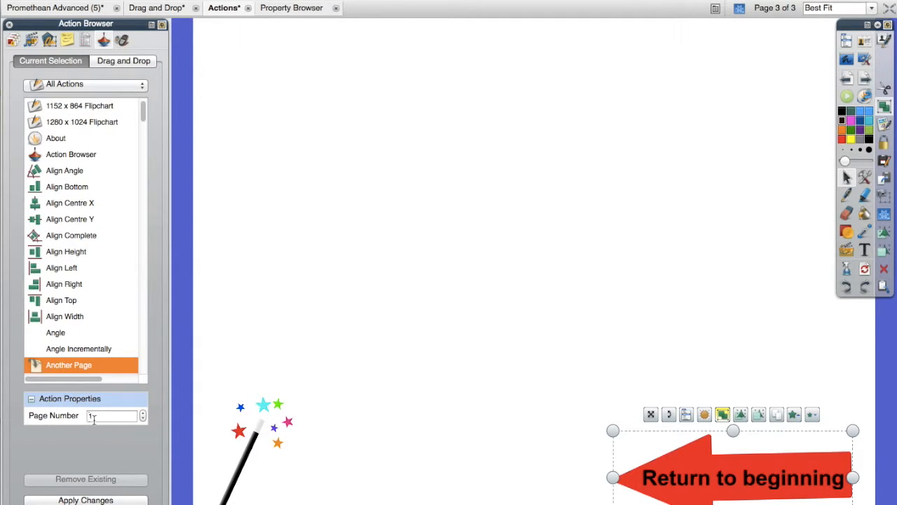
pyautogui.click(110, 499)
# - Deselect the grouped arrow and test its page-jump action
pyautogui.click(418, 367)
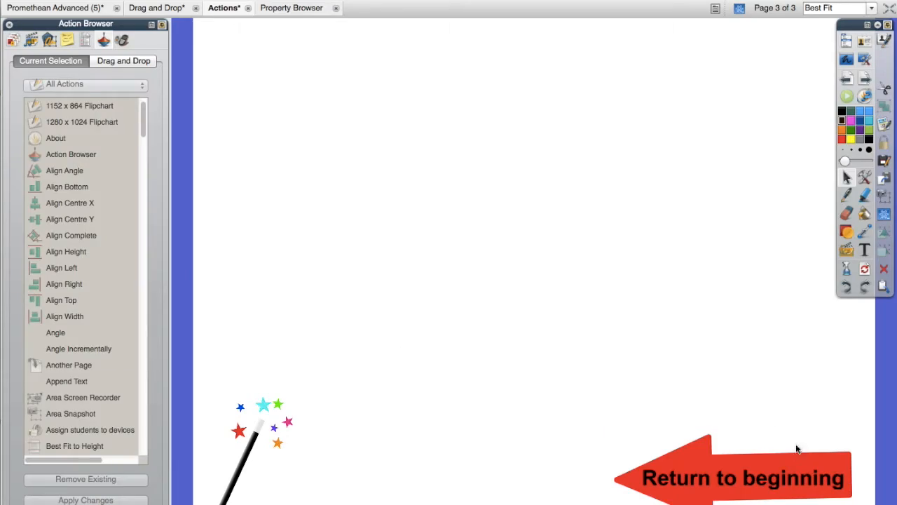
pyautogui.click(741, 476)
pyautogui.click(737, 476)
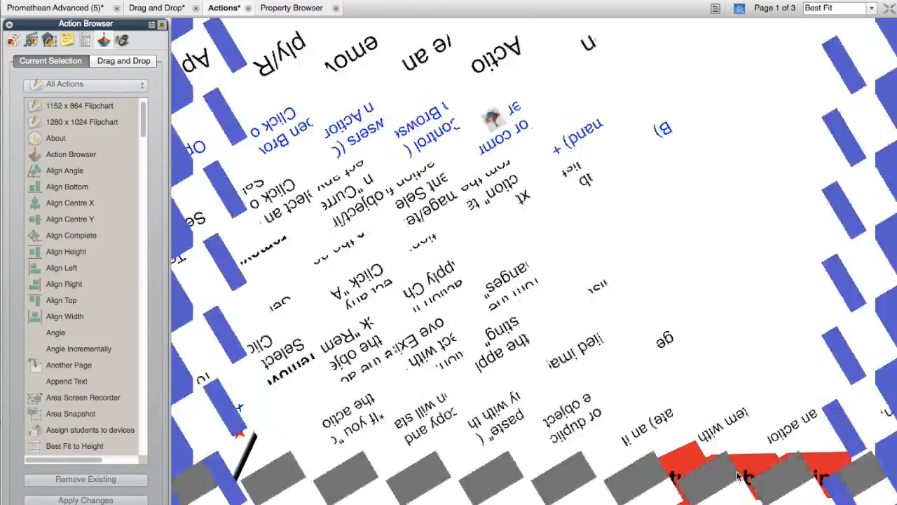